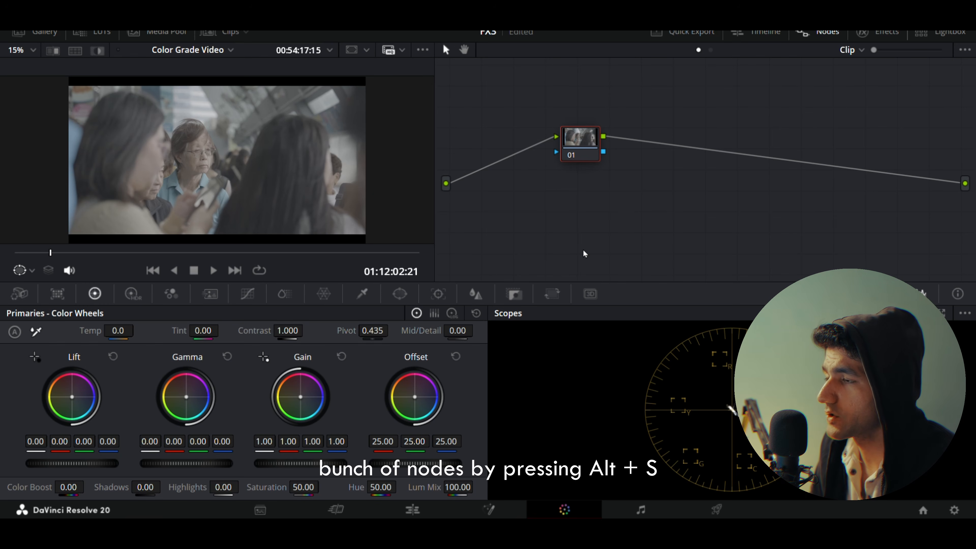
Step: Add serial nodes after node 01 until the clip's node graph holds eleven nodes
key("alt+s")
key("alt+s")
key("alt+s")
key("alt+s")
key("alt+s")
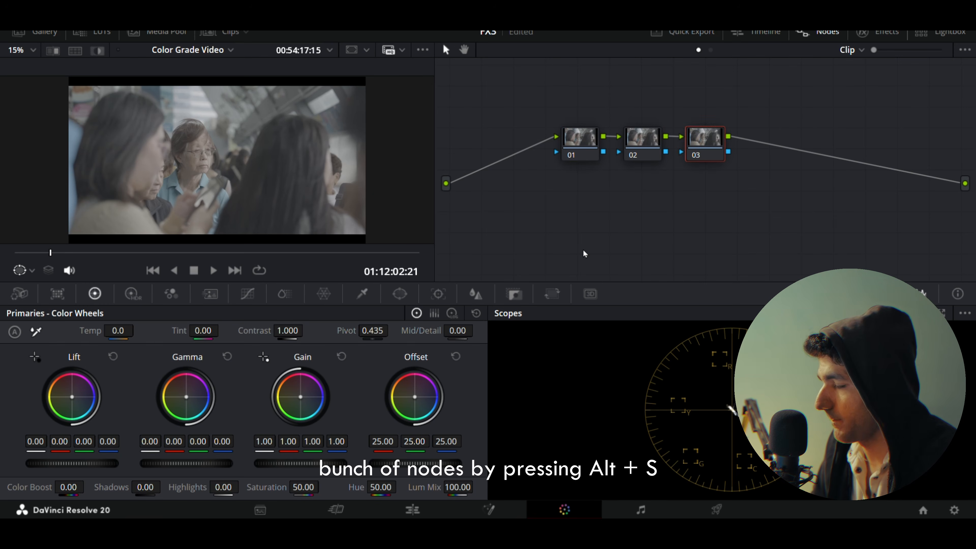
key("alt+s")
key("alt+s")
key("alt+s")
key("alt+s")
key("alt+s")
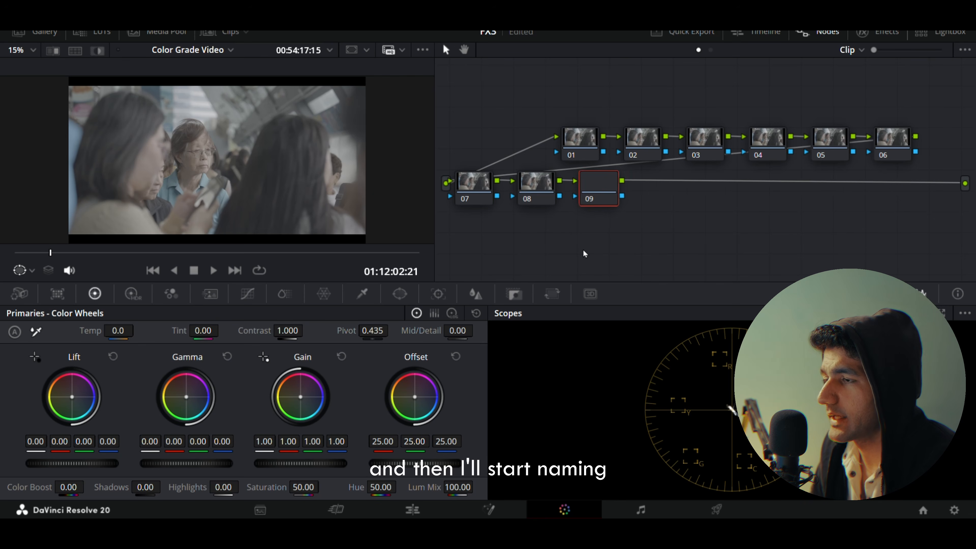
Step: Label nodes 01, 02 and 03 as CST IN, EXP and WB
left_click(580, 151)
type("CST IN")
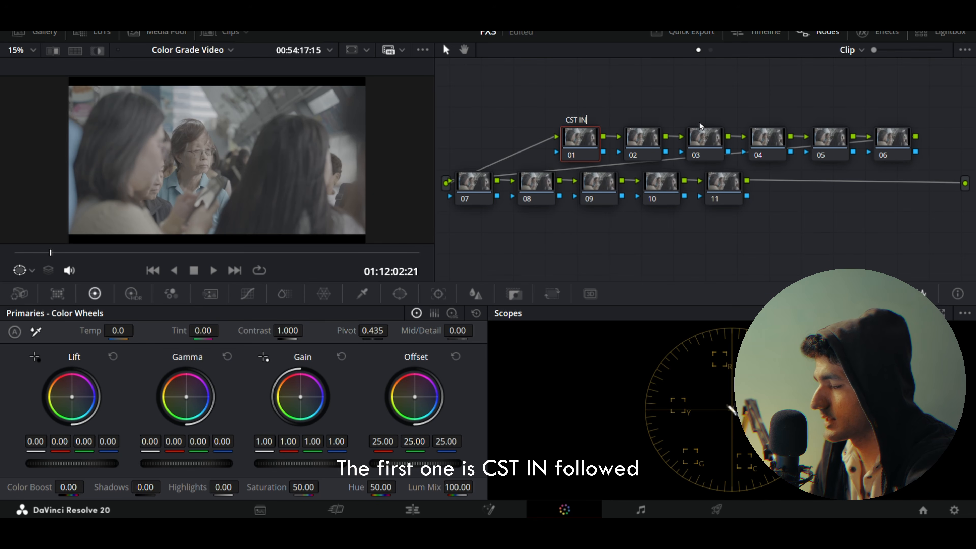
left_click(640, 143)
type("EXP")
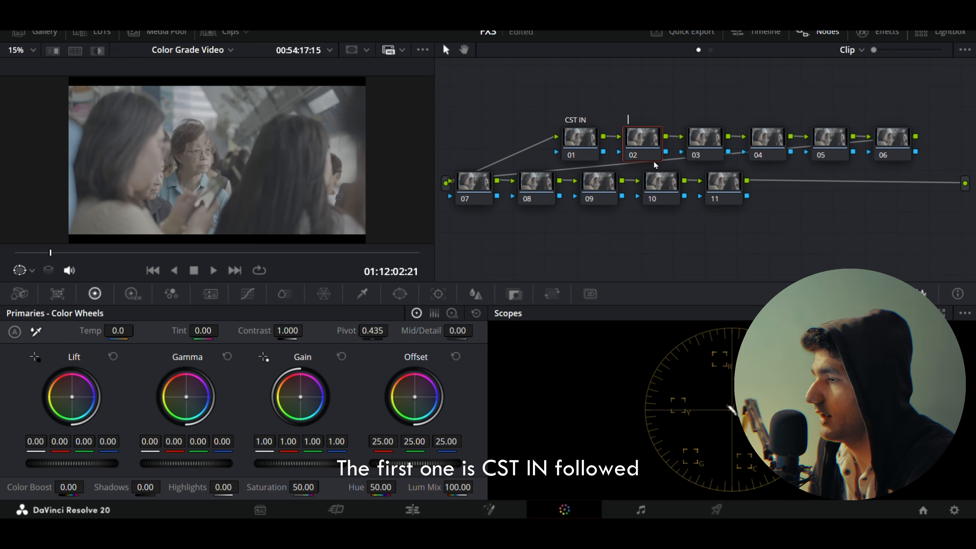
left_click(712, 143)
type("EBB")
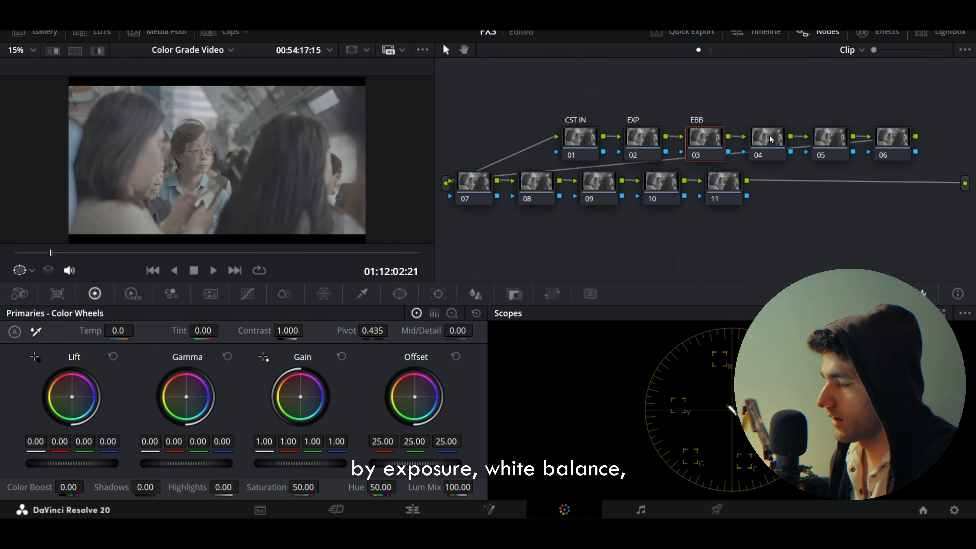
type("WB")
Step: Label node 04 as CON and node 05 as SAT
left_click(771, 139)
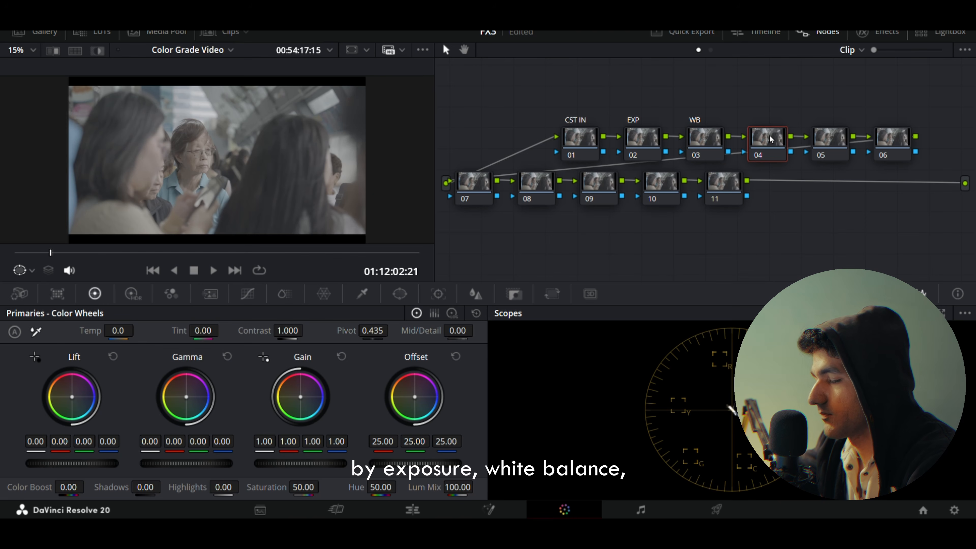
type("CON")
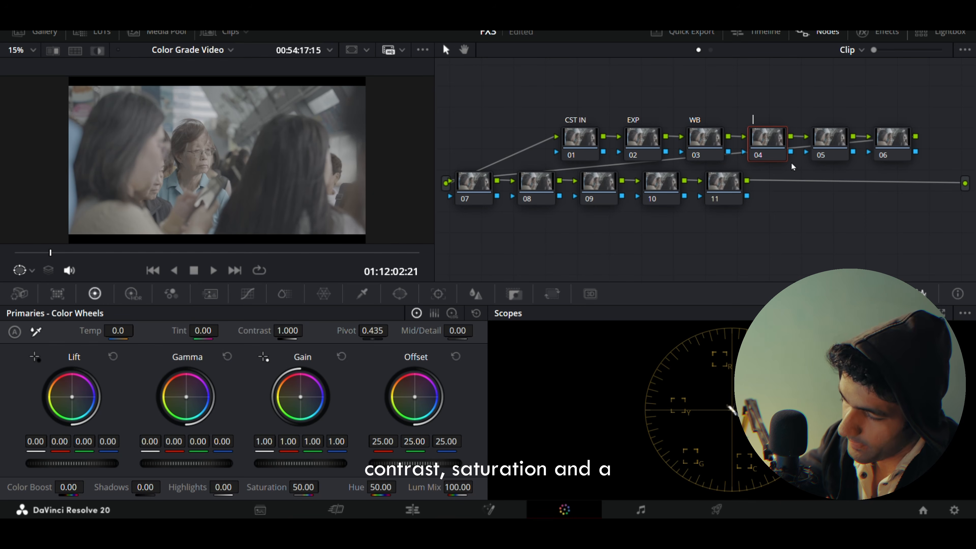
left_click(828, 142)
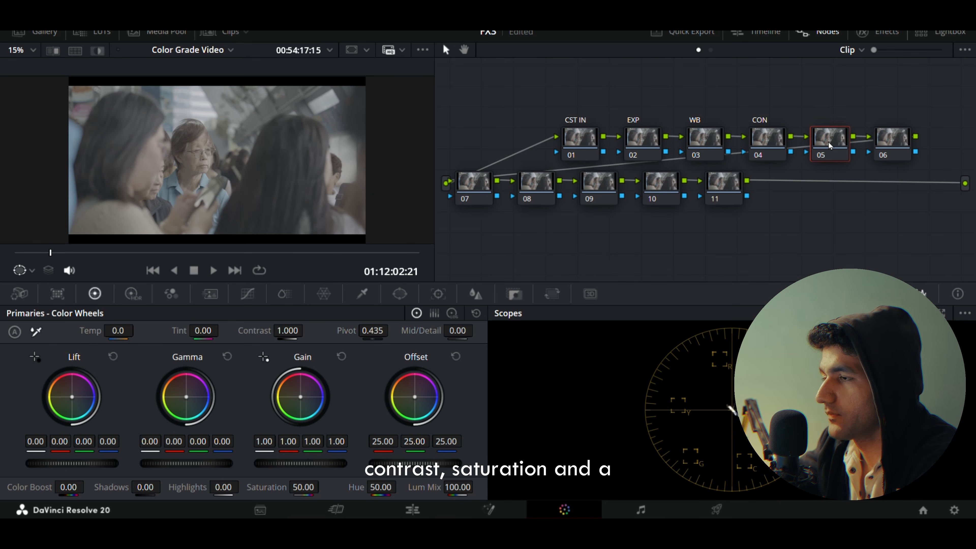
type("SAT")
Step: Label nodes 06, 07 and 08 as M1, M2 and M3
left_click(888, 142)
type("M1")
left_click(475, 182)
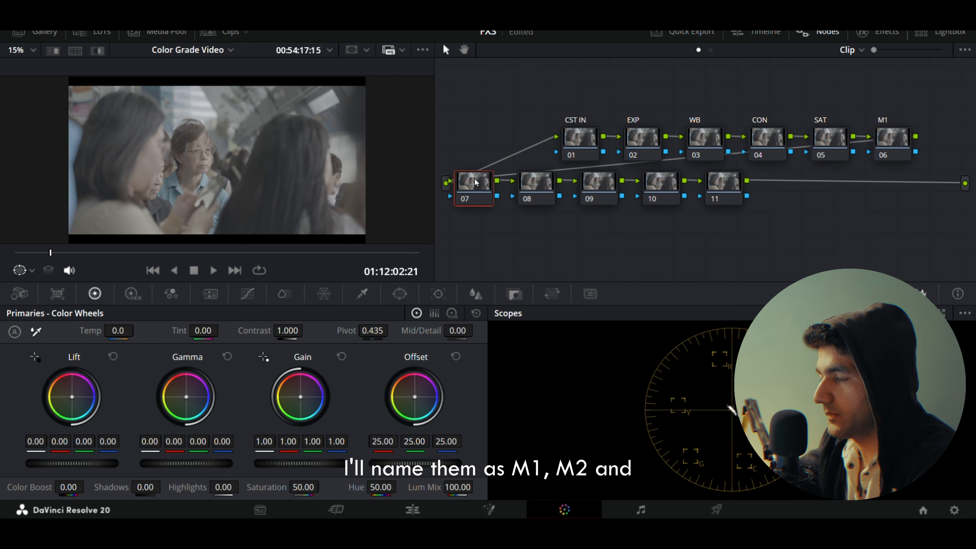
type("M2")
left_click(537, 198)
type("M3")
Step: Label node 09 as CST OUT and node 10 as LUT
left_click(600, 187)
type("CST OUT")
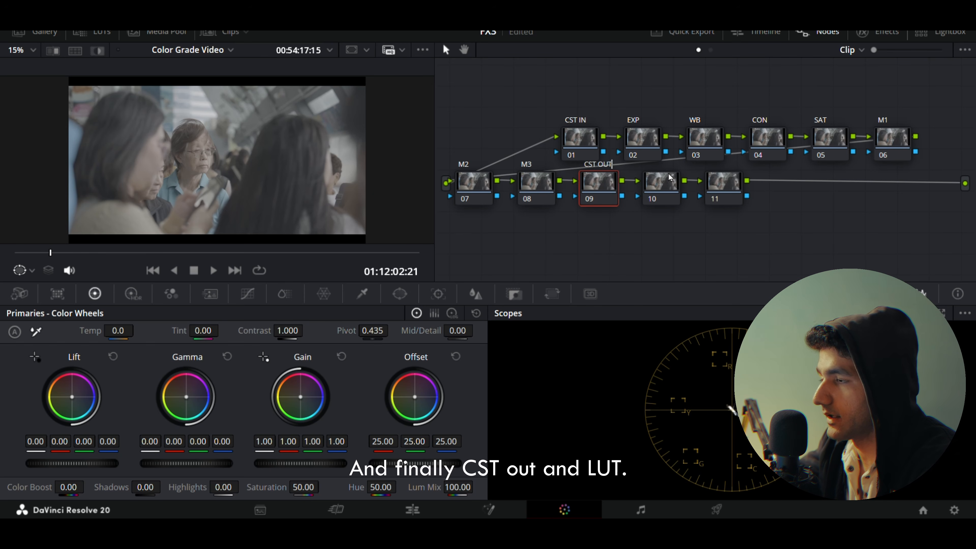
left_click(673, 201)
type("LUT")
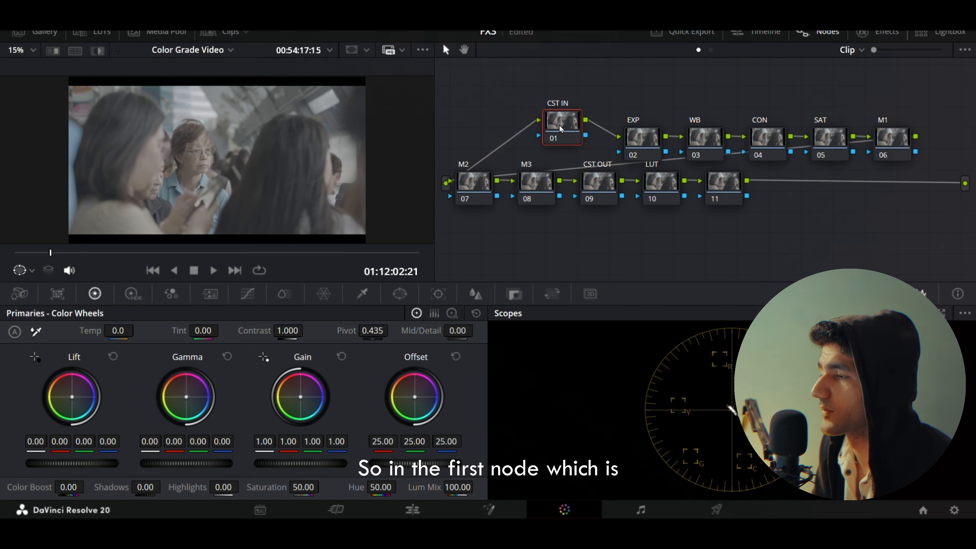
Step: Find the Color Space Transform effect, apply it to the CST IN and CST OUT nodes, and select the CST OUT node for its settings
left_click_drag(559, 125, 557, 123)
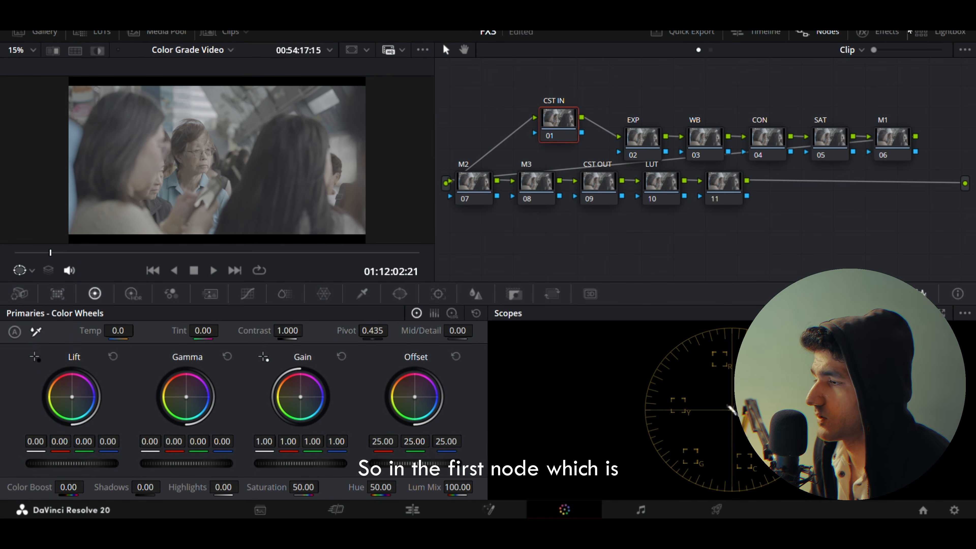
left_click(878, 32)
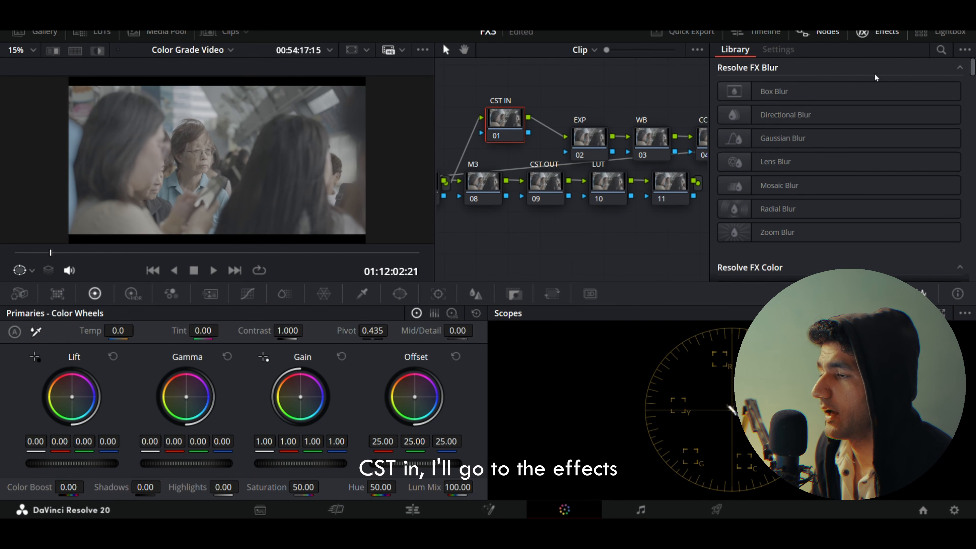
left_click(941, 50)
type("co")
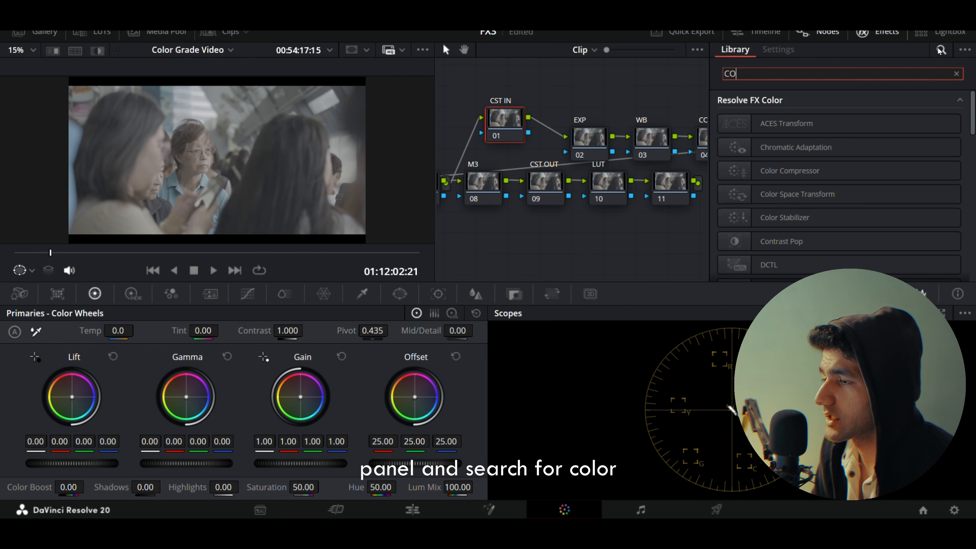
type("lor sp")
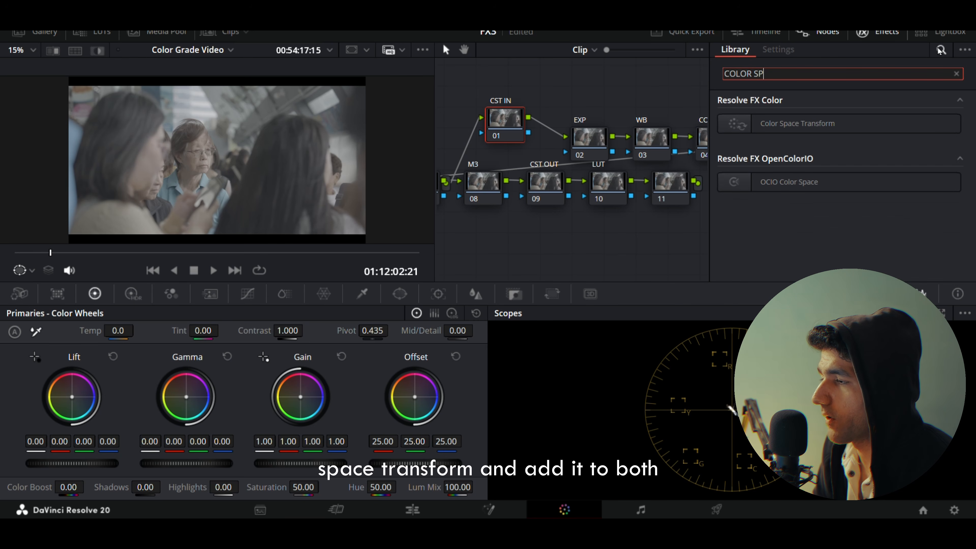
left_click_drag(735, 124, 505, 125)
left_click(735, 49)
left_click_drag(784, 131, 545, 183)
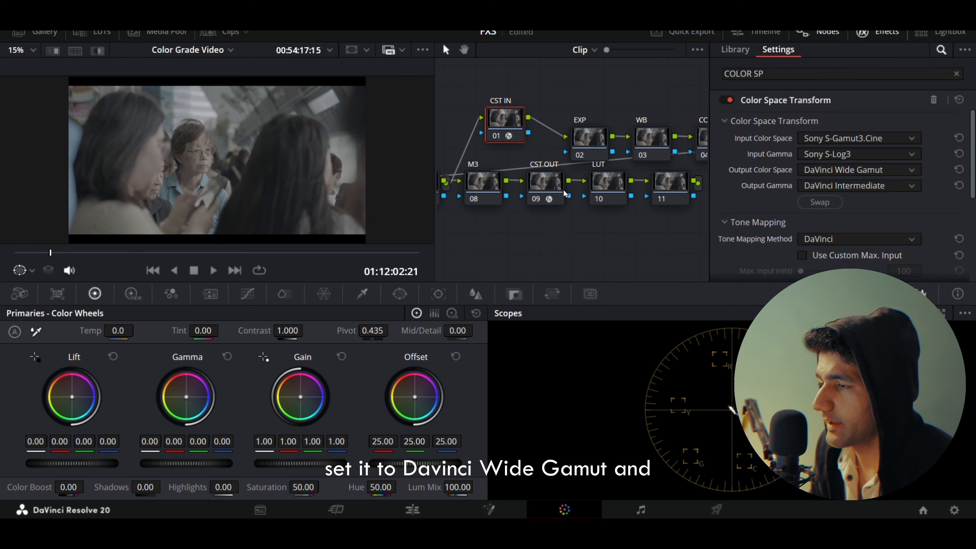
left_click(562, 192)
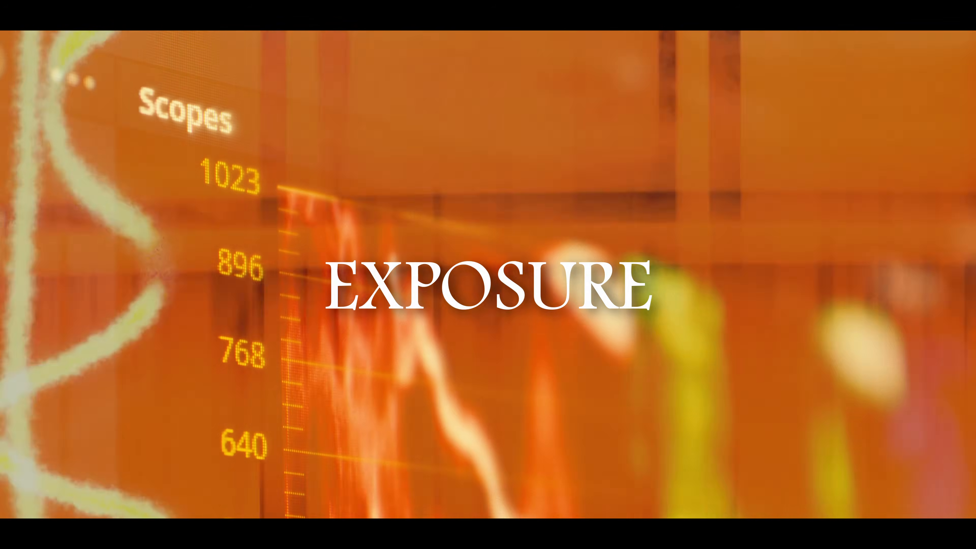
Step: On the EXP node, set Lift to -0.04 and Gamma to 0.01 with Saturation temporarily at 0, and reset Saturation to its default
left_click(643, 139)
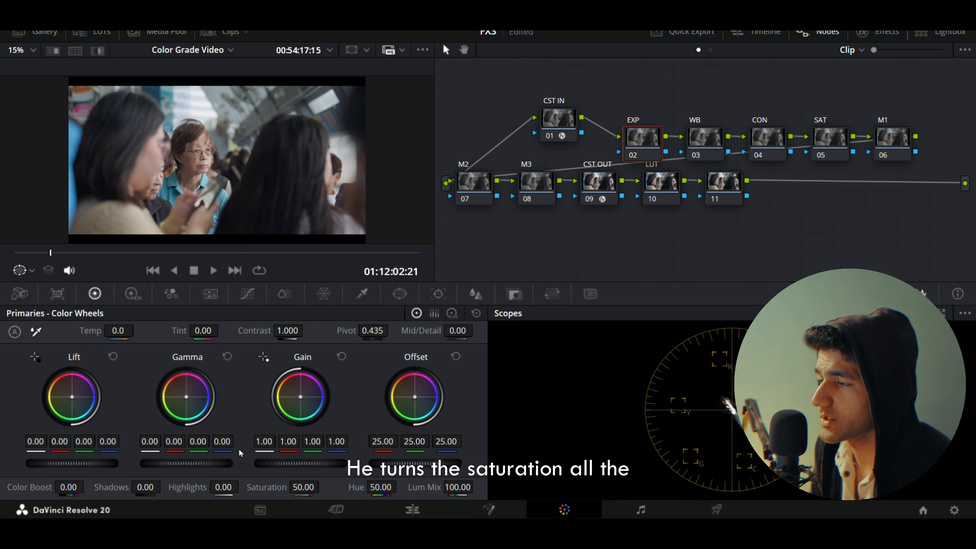
left_click_drag(307, 488, 230, 488)
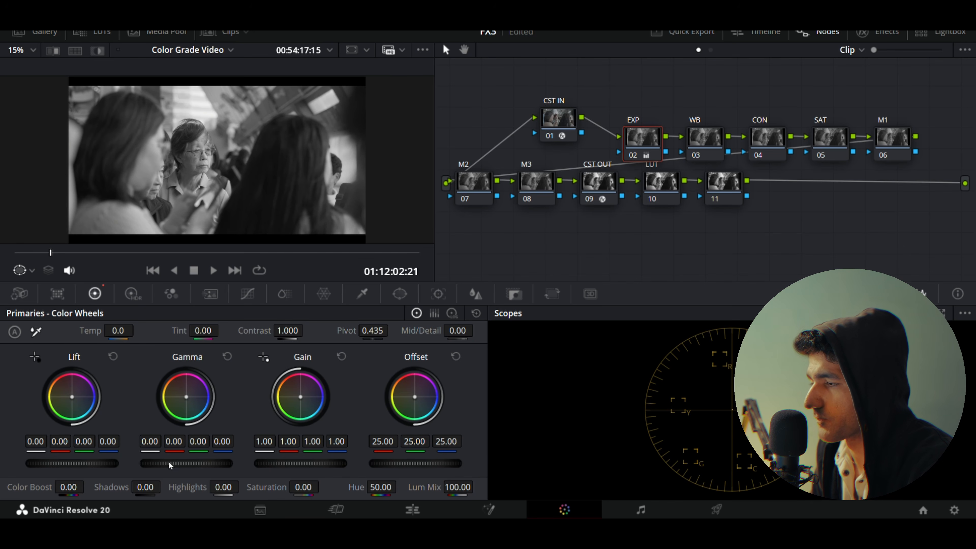
mouse_move(116, 463)
left_mouse_down()
mouse_move(98, 463)
mouse_move(159, 463)
mouse_move(117, 463)
left_mouse_up()
left_click_drag(45, 463, 50, 464)
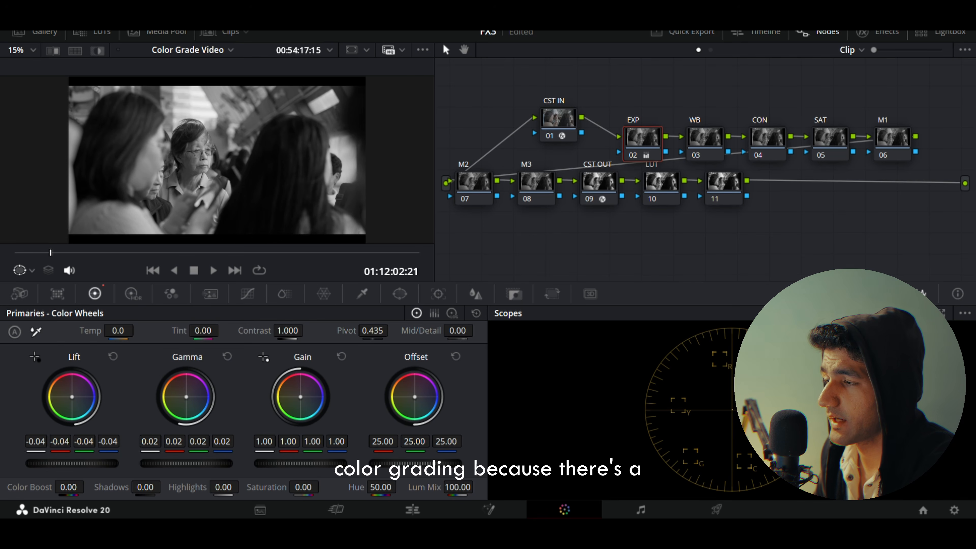
left_click_drag(186, 464, 184, 464)
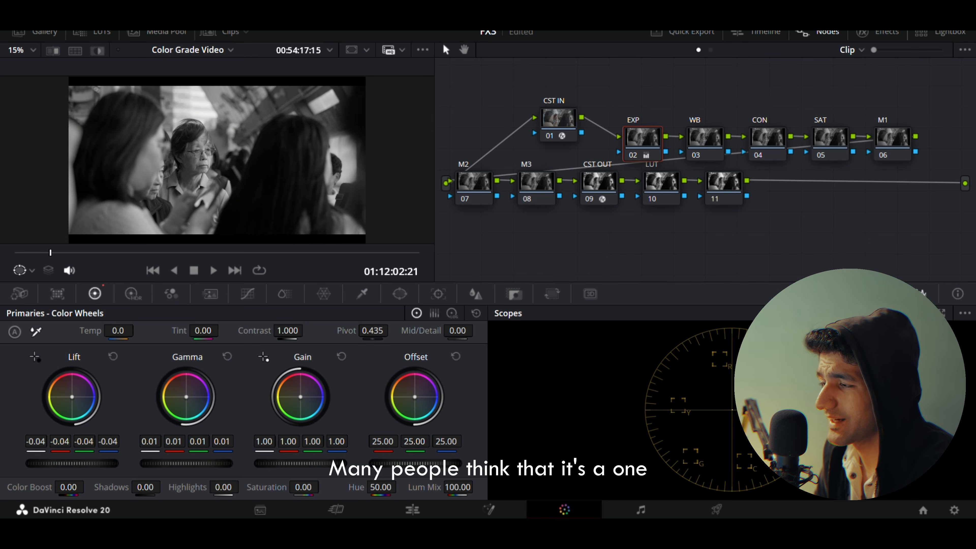
mouse_move(100, 464)
left_mouse_down()
mouse_move(89, 464)
mouse_move(113, 467)
left_mouse_up()
left_click_drag(186, 463, 187, 463)
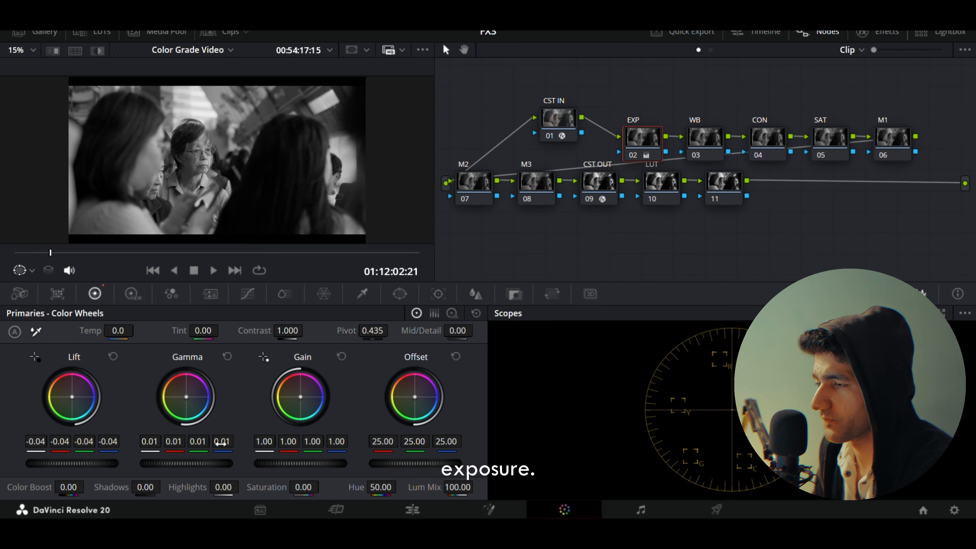
double_click(274, 488)
Step: On the WB node, set Gamma to -0.01 red and 0.01 blue, and Gain to 0.99 red and 1.02 blue
left_click(708, 138)
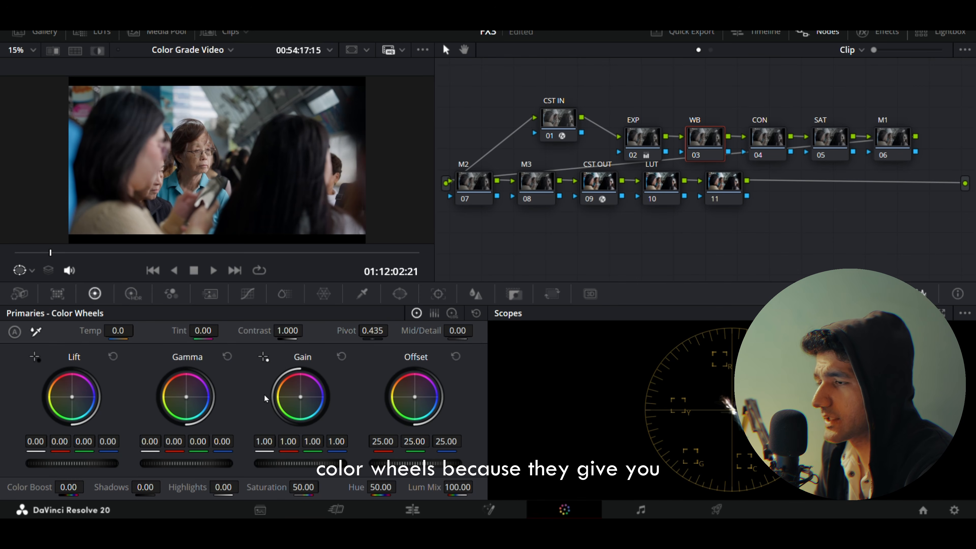
left_click_drag(174, 442, 216, 443)
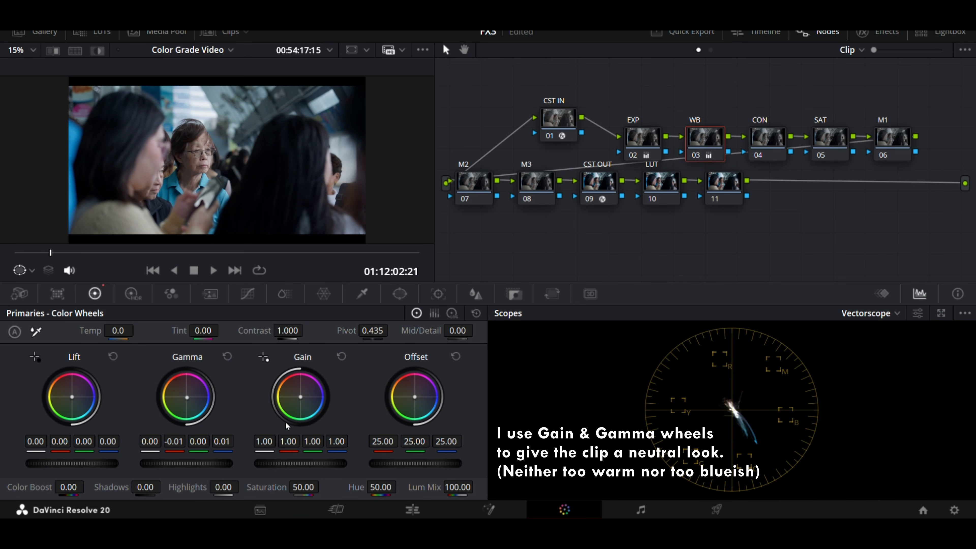
left_click_drag(294, 442, 341, 441)
left_click_drag(301, 397, 302, 397)
left_click_drag(342, 448, 339, 447)
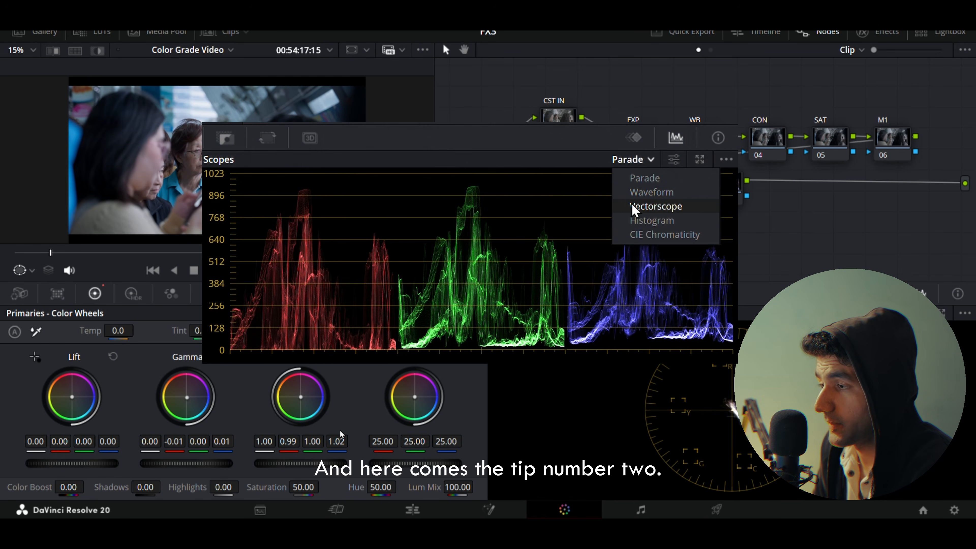
Step: With the Vectorscope displayed, push WB Lift to -0.04 red, 0.03 blue and Gamma to 0.03 red, -0.01 green, -0.03 blue
left_click(655, 207)
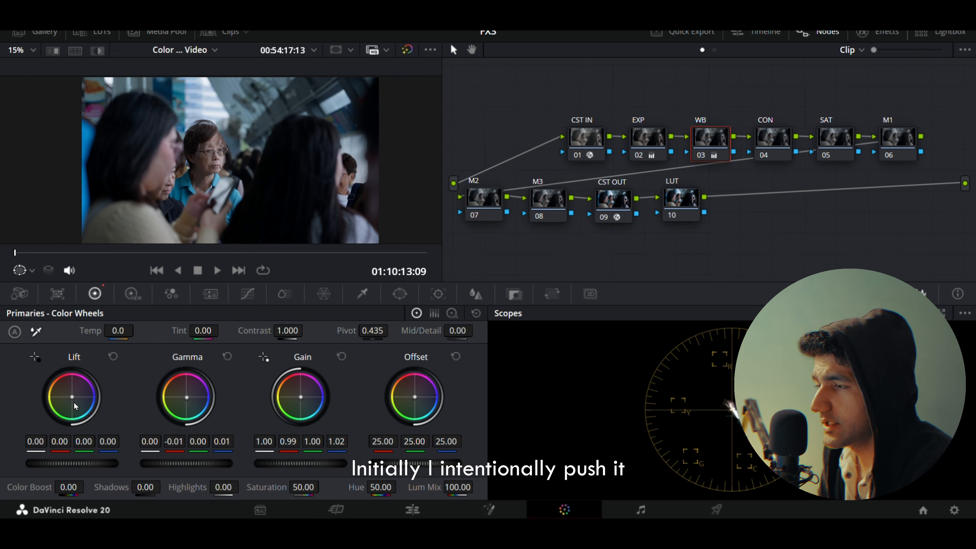
left_click_drag(75, 406, 78, 407)
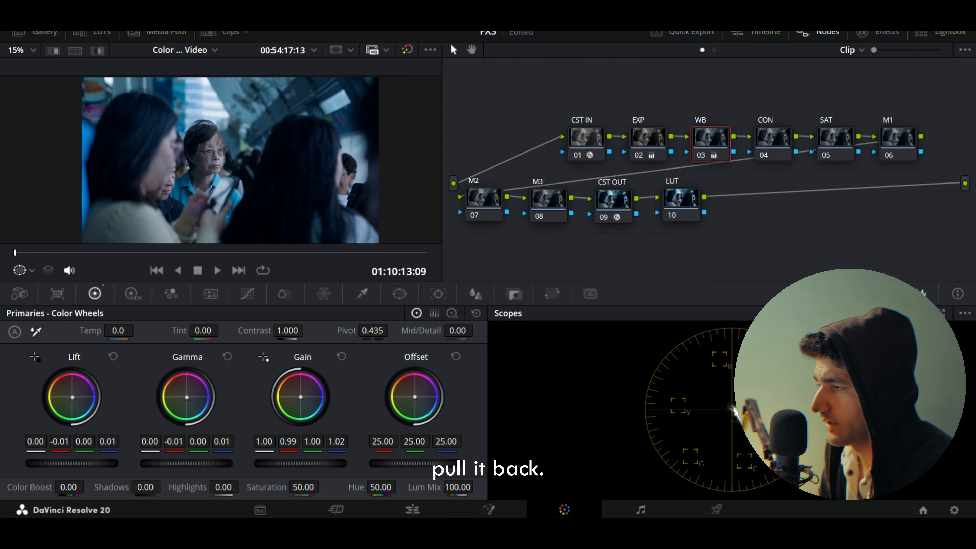
left_click_drag(187, 398, 186, 396)
left_click_drag(72, 398, 72, 398)
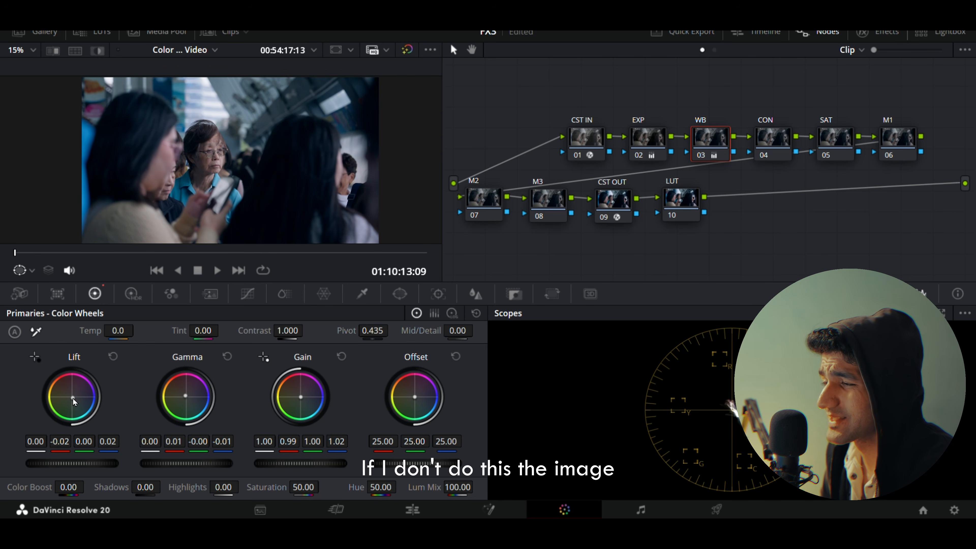
left_click_drag(73, 399, 73, 398)
left_click_drag(185, 396, 185, 395)
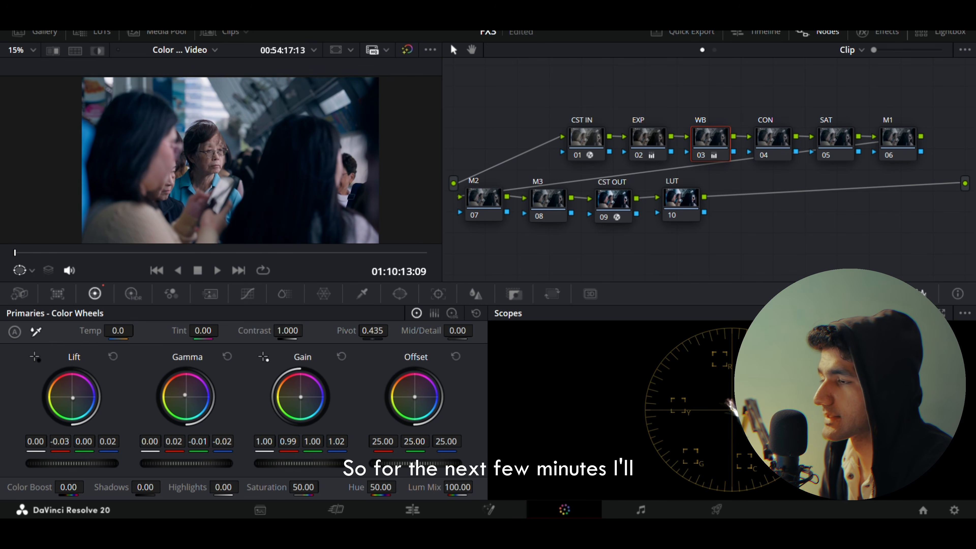
left_click_drag(185, 395, 185, 394)
left_click_drag(73, 398, 73, 399)
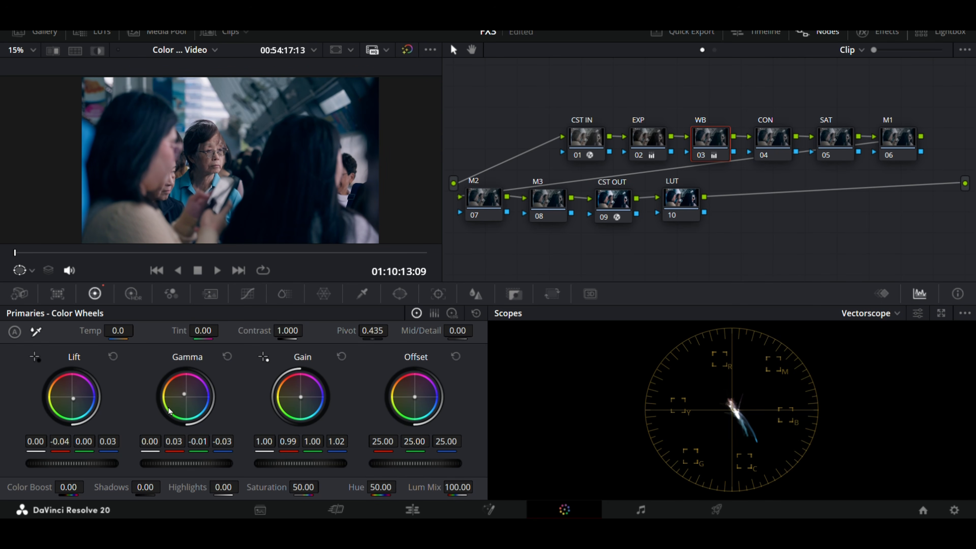
Step: Strengthen the WB split to Lift -0.05 red, 0.04 blue and Gamma 0.05 red, -0.01 green, -0.04 blue
left_click_drag(168, 409, 167, 408)
left_click_drag(73, 414, 73, 400)
left_click_drag(196, 400, 195, 399)
left_click_drag(78, 396, 78, 396)
left_click_drag(192, 397, 191, 397)
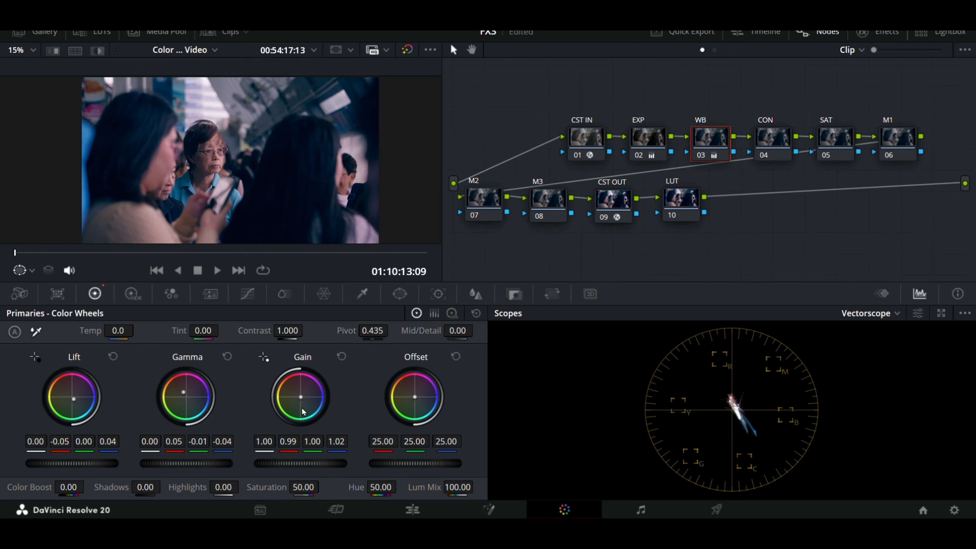
Step: Set WB Gain to 0.97 red, 1.01 green, 0.98 blue and Offset to 23.92, 25.19, 23.93, and disable the node for comparison
left_click_drag(302, 406, 297, 406)
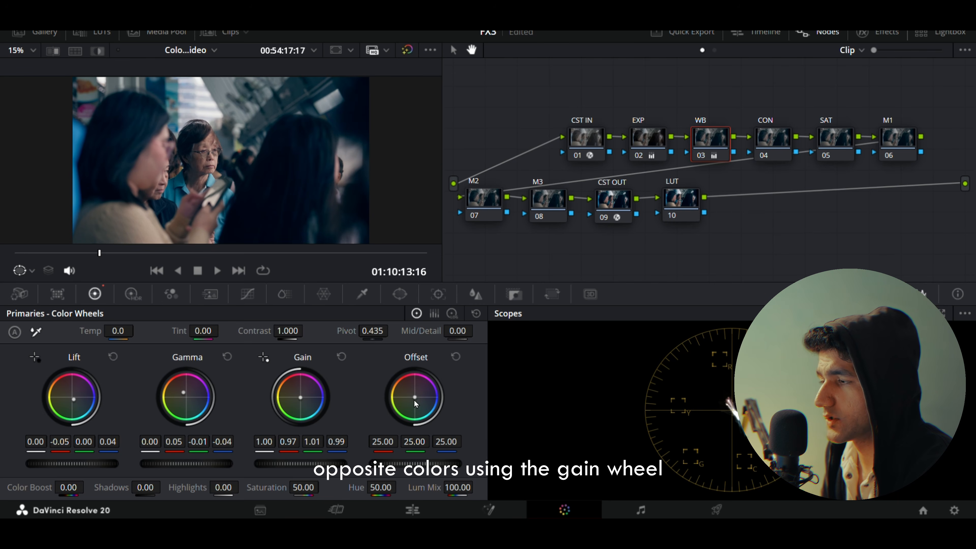
left_click_drag(416, 409, 411, 416)
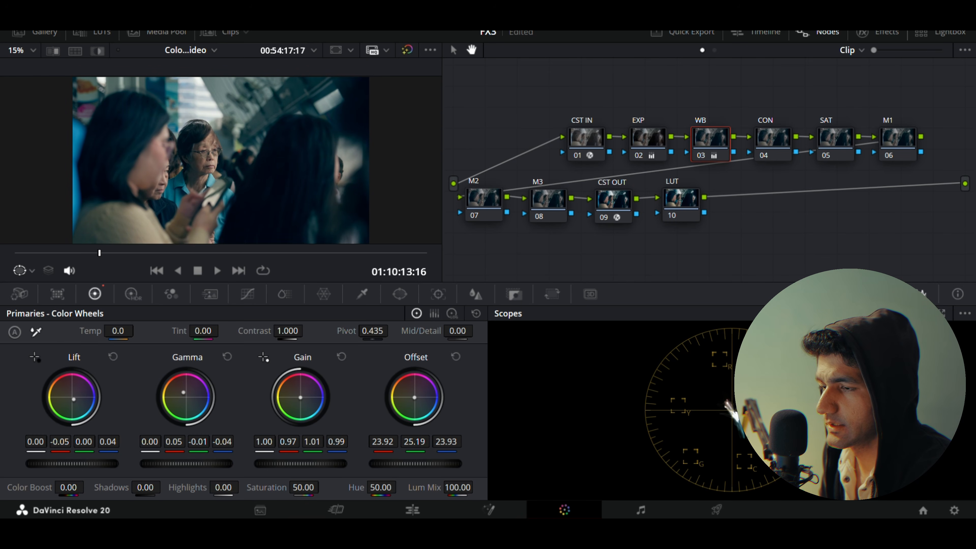
left_click_drag(300, 398, 300, 398)
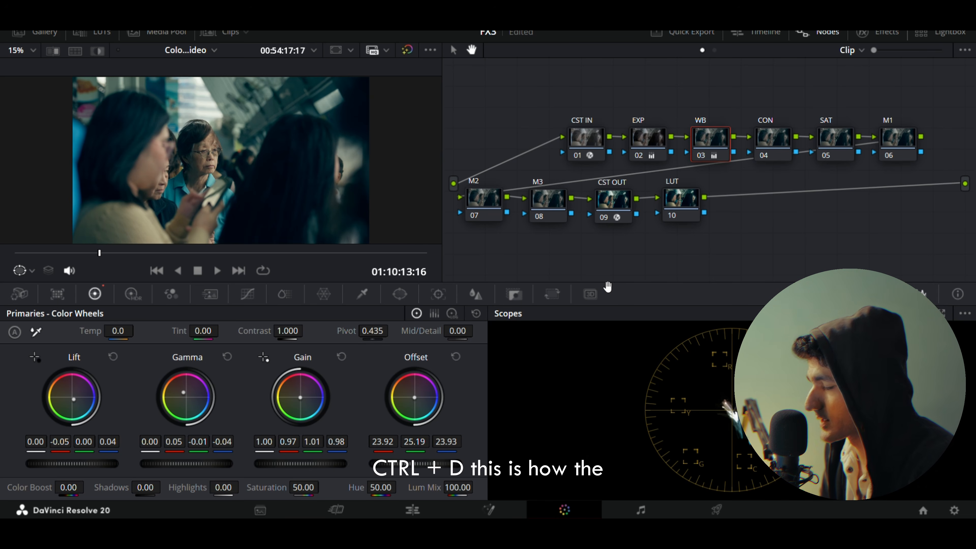
key("ctrl+d")
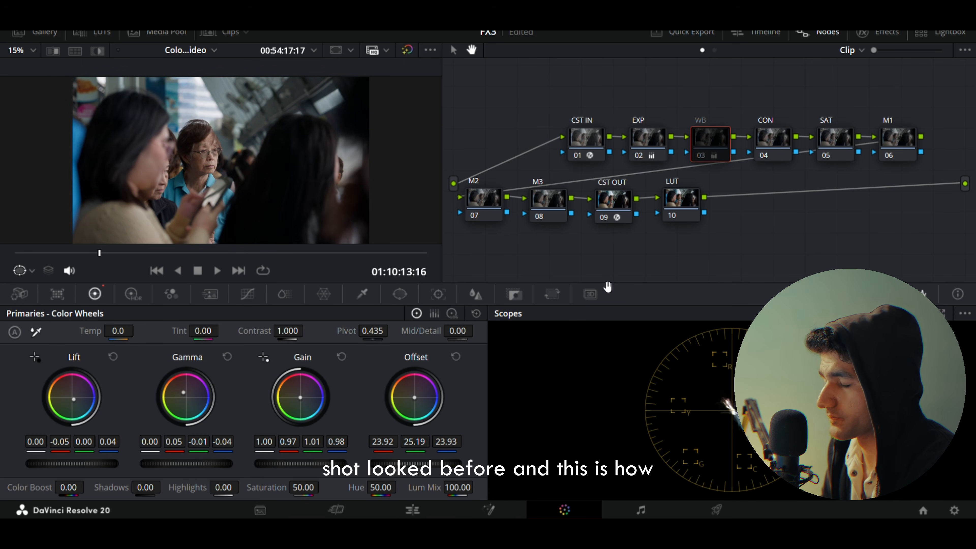
Step: Re-enable the WB node, set ColorSlice saturation to 1.18 on the SAT node, and toggle that node for comparison
key("ctrl+d")
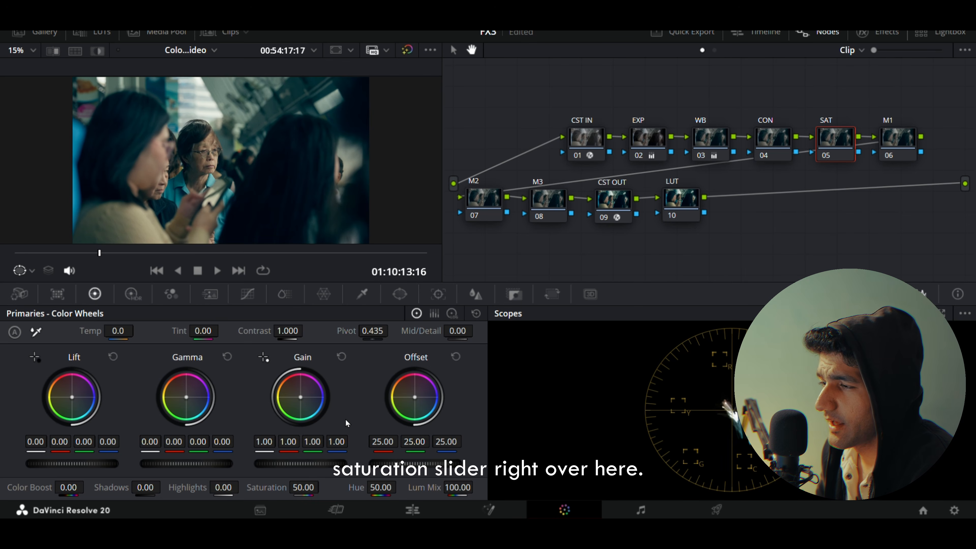
left_click(292, 294)
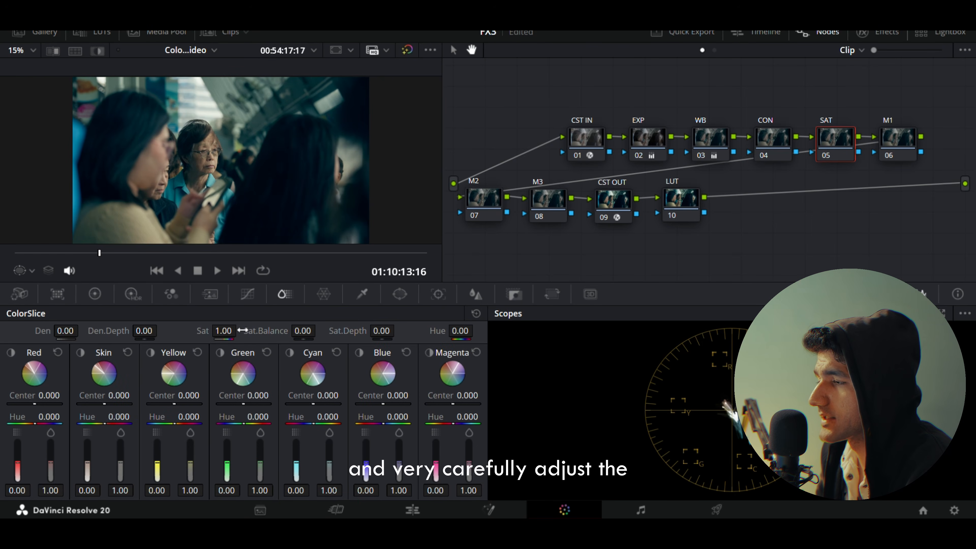
left_click_drag(233, 331, 240, 330)
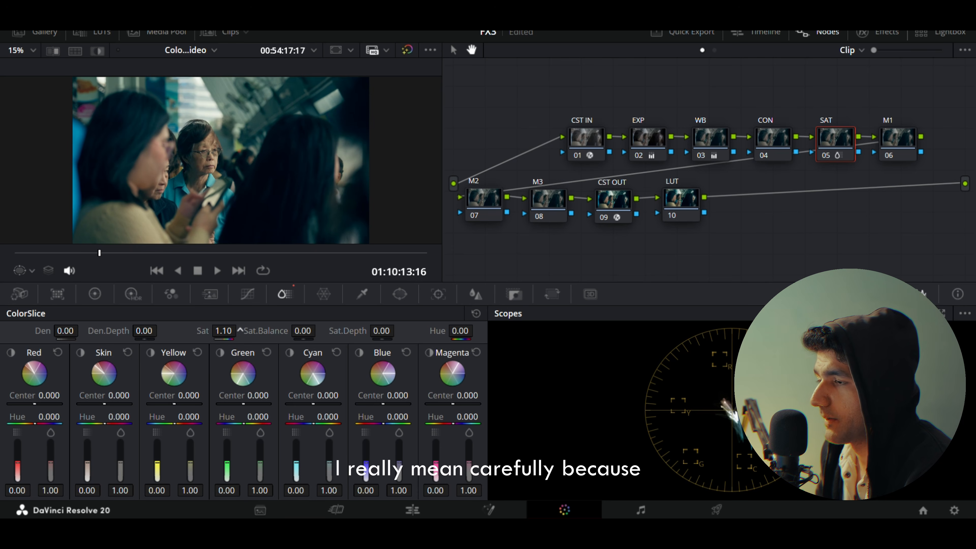
left_click_drag(240, 329, 243, 329)
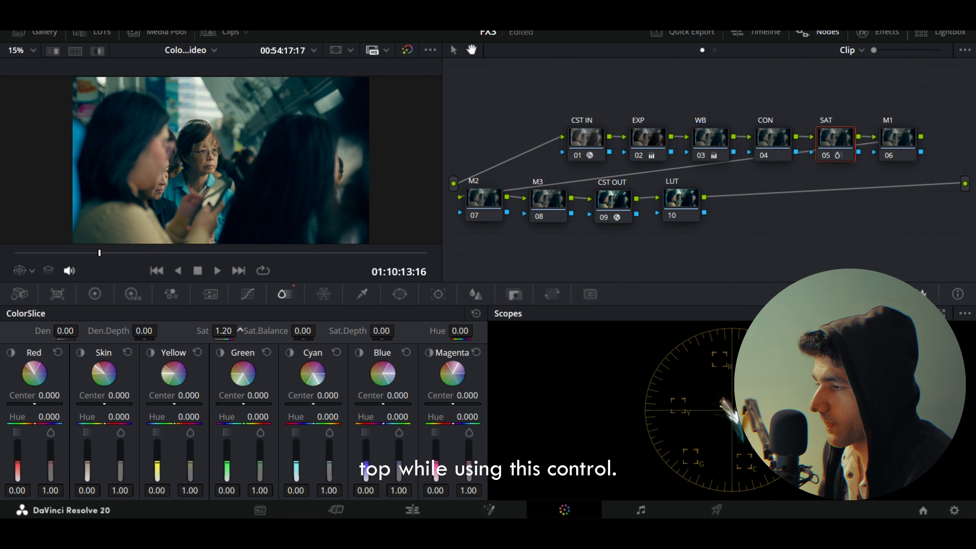
left_click_drag(240, 330, 240, 331)
key("ctrl+d")
key("ctrl+d")
key("ctrl+d")
key("ctrl+d")
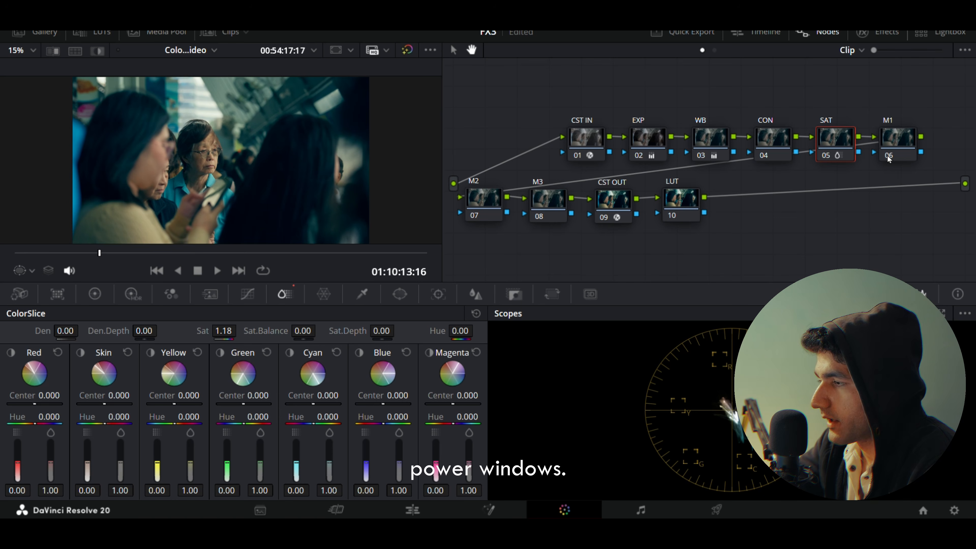
Step: On the M1 node, add a large circular power window left of the frame's centre, with Pan about 40.56 and softness about 36
left_click(498, 210)
left_click(540, 203)
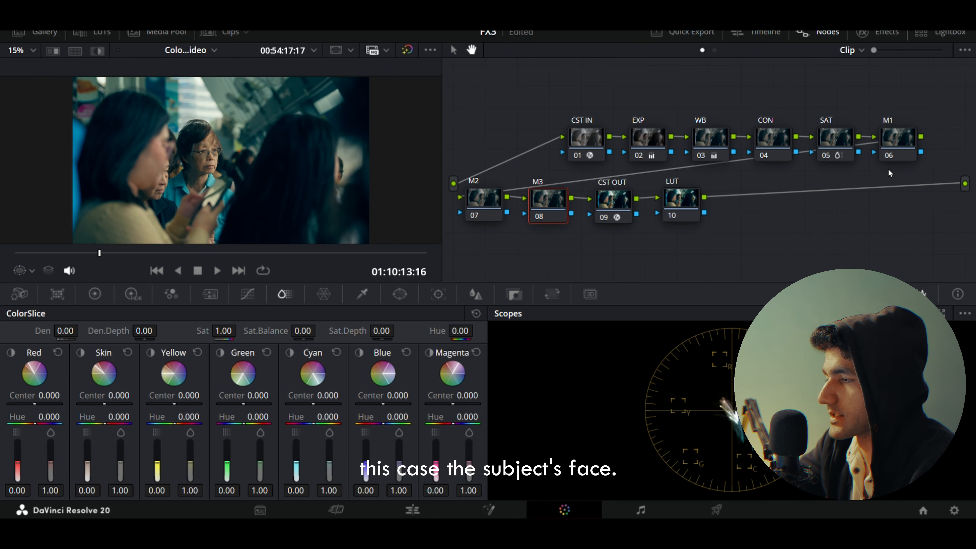
left_click(891, 142)
left_click(399, 294)
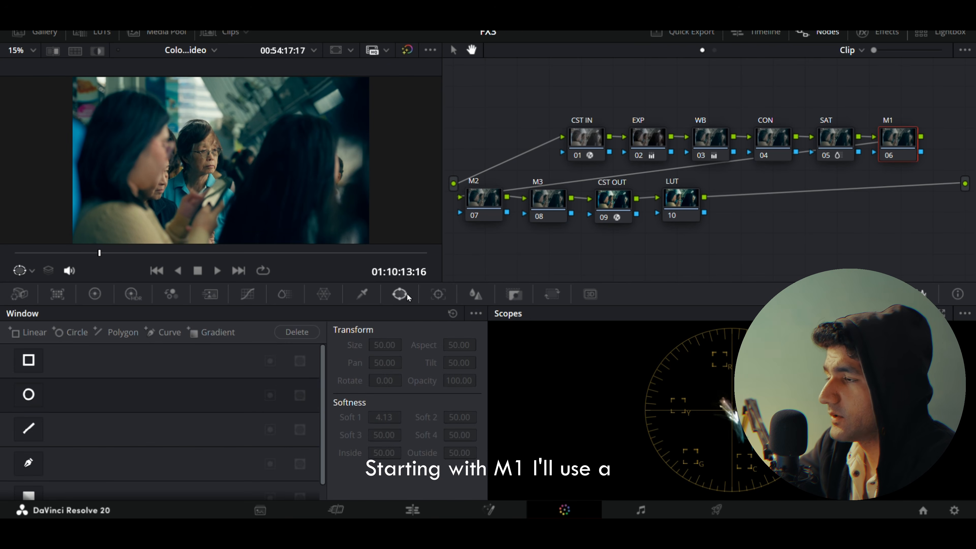
left_click(29, 394)
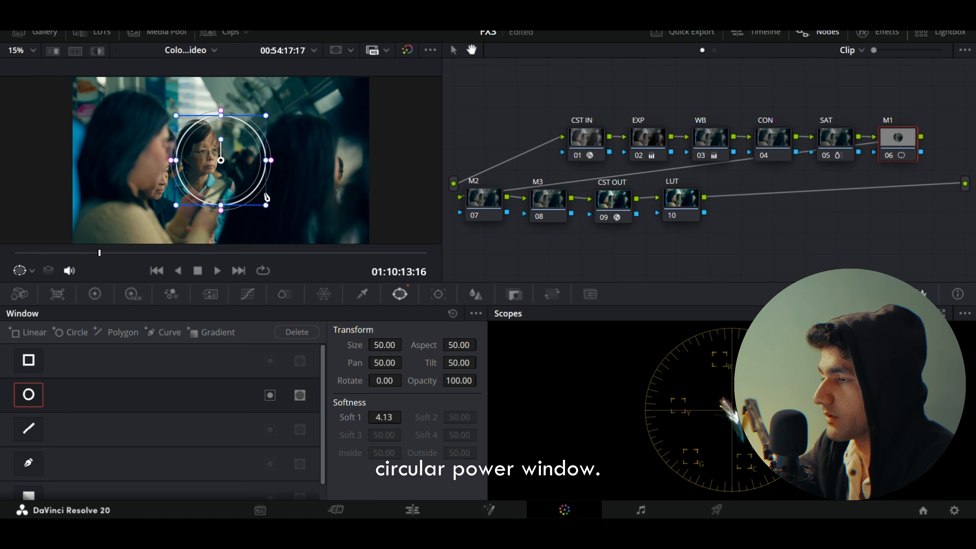
left_click_drag(271, 161, 311, 161)
left_click_drag(270, 209, 232, 208)
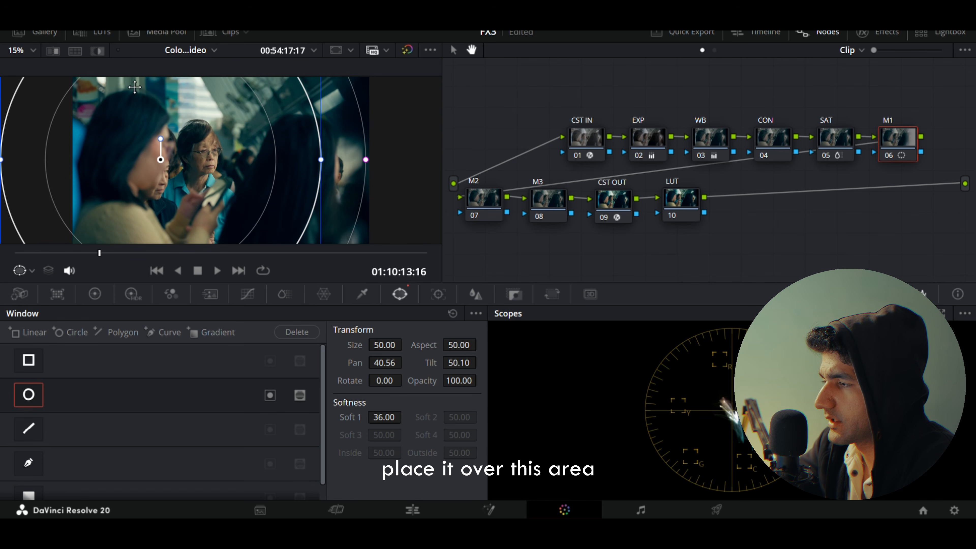
Step: Invert the M1 window, check its mask in highlight view, and shift it left to Pan about 39.33
left_click(98, 53)
left_click(97, 53)
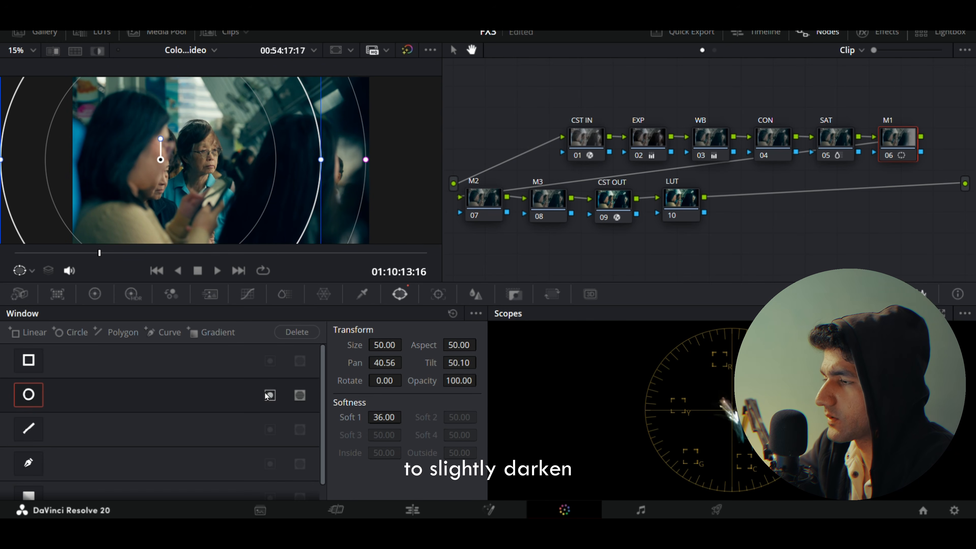
left_click(269, 395)
left_click(96, 56)
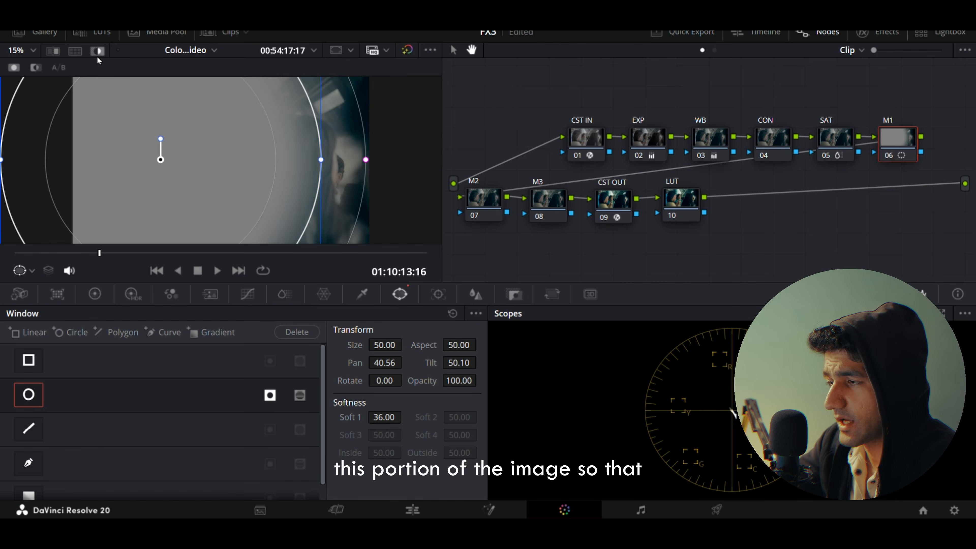
left_click(97, 56)
left_click_drag(191, 170, 177, 170)
scroll(179, 170, "down", 1)
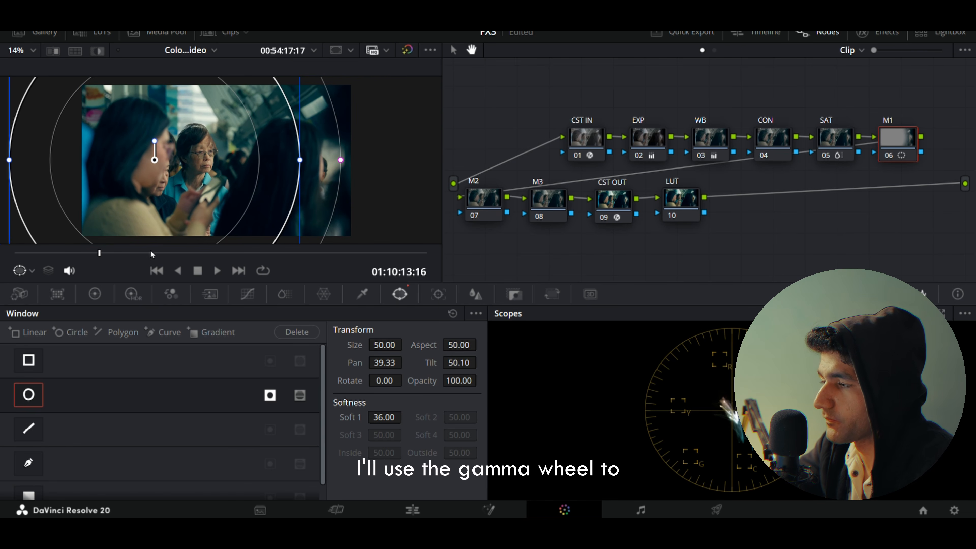
Step: Lower the M1 node's Gamma to -0.03 on all channels and nudge its window slightly further left
left_click(95, 294)
left_click_drag(191, 464, 181, 463)
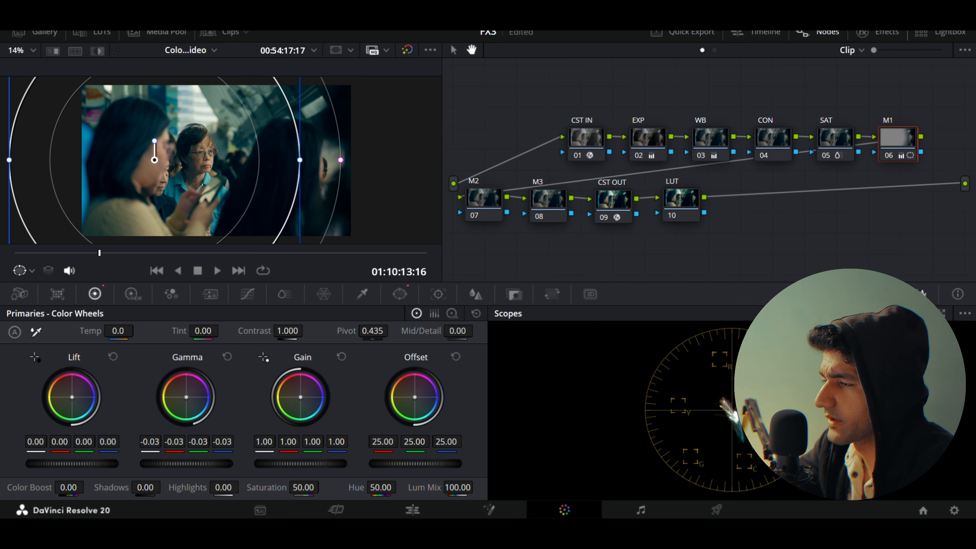
left_click_drag(231, 197, 227, 196)
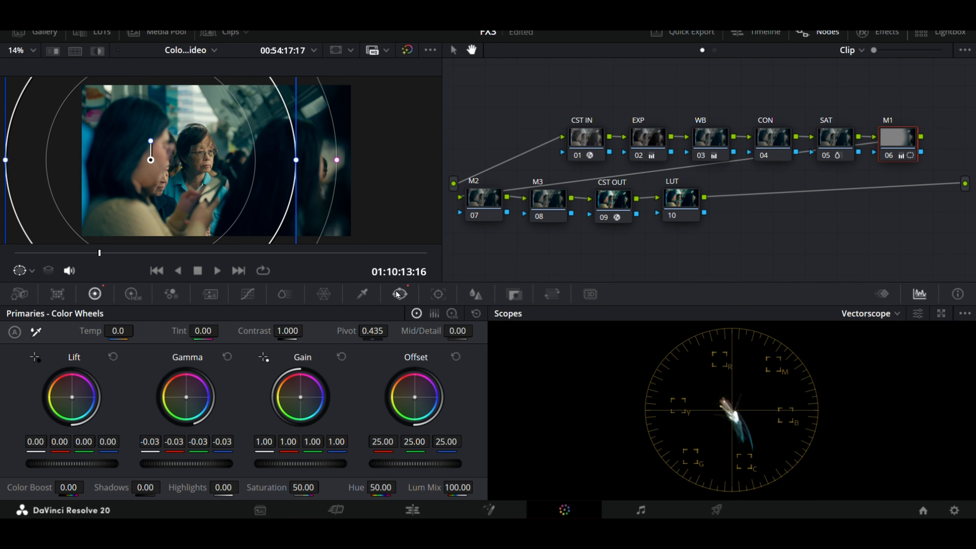
Step: On the M2 node, add a large inverted circular power window with Pan about 55.59 and softness about 30.43
left_click(484, 202)
left_click(400, 294)
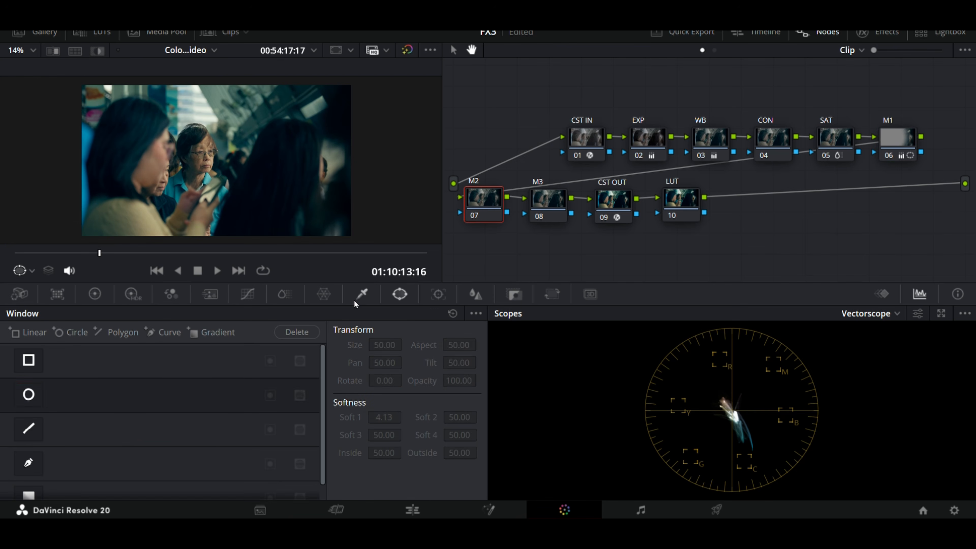
left_click(28, 394)
left_click_drag(267, 161, 293, 173)
left_click_drag(259, 203, 321, 346)
left_click_drag(288, 181, 320, 178)
left_click(97, 51)
left_click(97, 51)
left_click(270, 394)
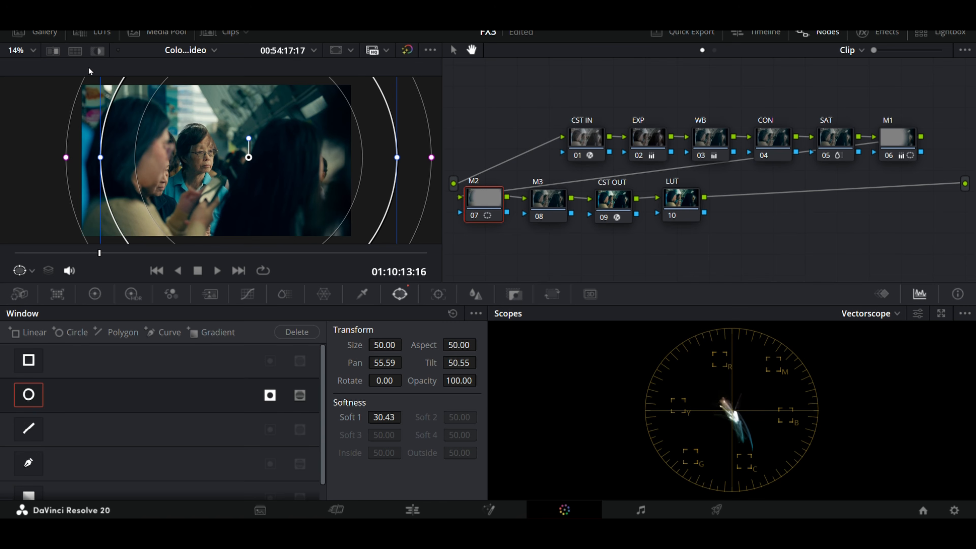
Step: Checking the mask in highlight view, widen the M2 window's softness to about 42.70 and shift it to Pan about 56.69
left_click(97, 51)
left_click_drag(66, 158, 52, 157)
left_click_drag(171, 182, 179, 183)
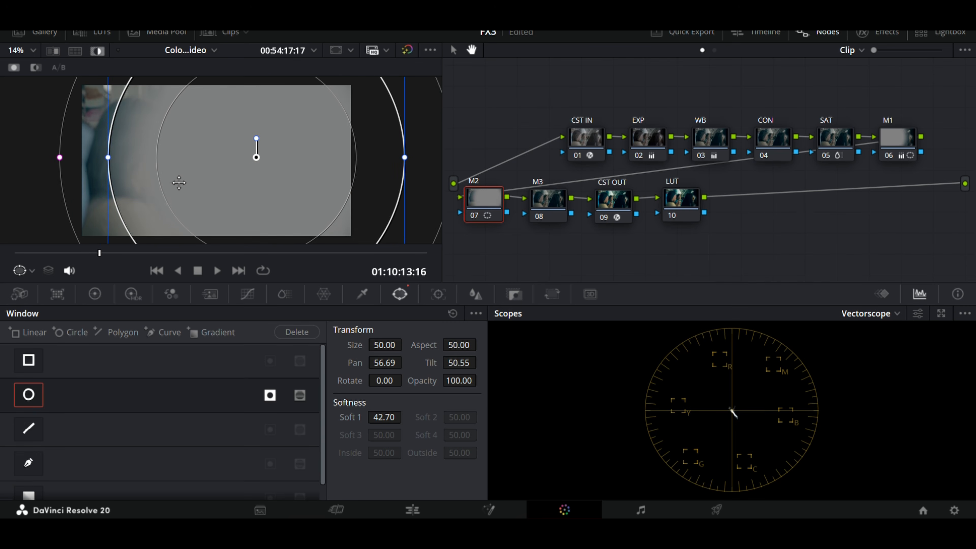
key("shift+h")
Step: Lower the M2 node's Gamma to -0.06 on all channels and nudge its window slightly right
left_click(94, 294)
left_click(399, 294)
left_click(95, 294)
left_click_drag(186, 463, 155, 465)
left_click_drag(178, 217, 183, 216)
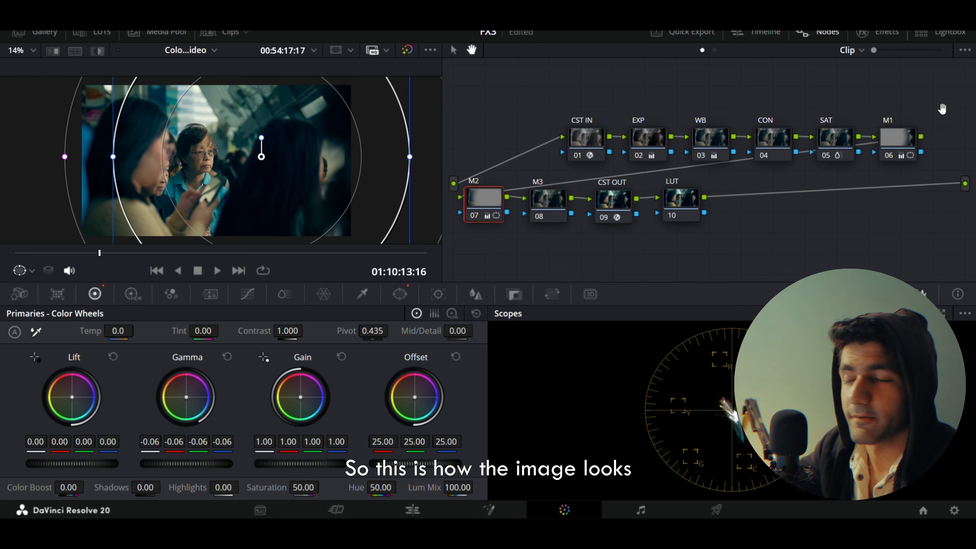
Step: Toggle the M1 and M2 nodes off and on together to compare the image before and after
left_click(901, 143, "ctrl")
key("ctrl+d")
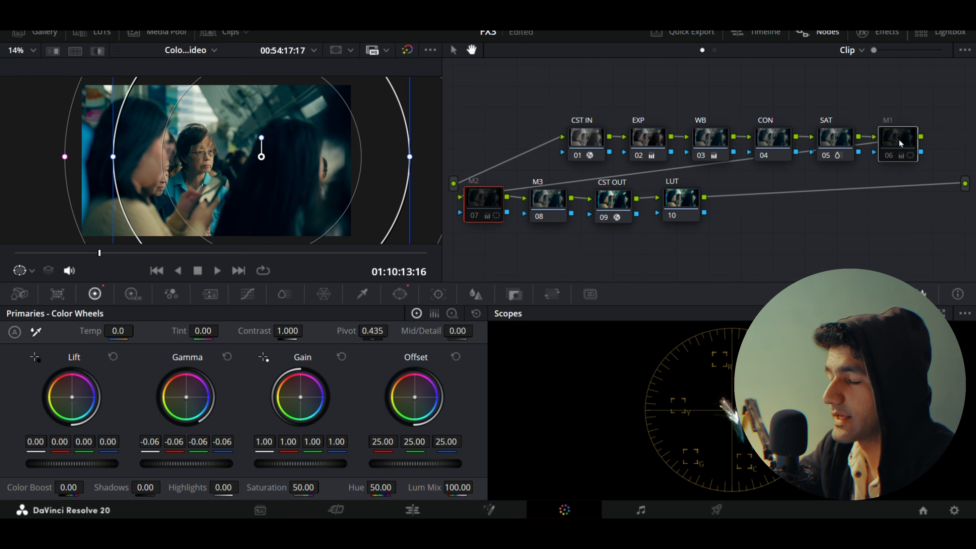
key("ctrl+d")
key("ctrl+d")
key("ctrl+d")
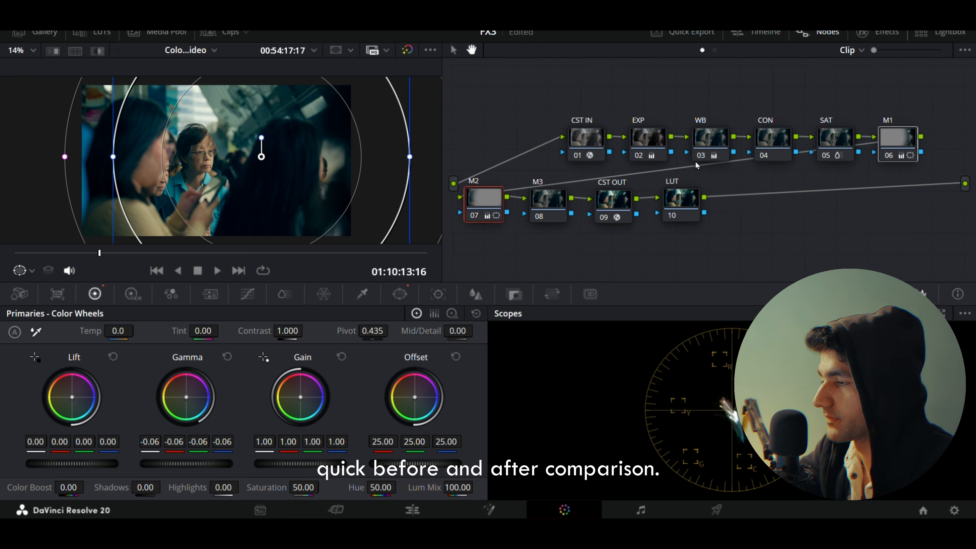
Step: On the M3 node, add a small soft-edged oval power window over the face of the woman wearing glasses
left_click(550, 203)
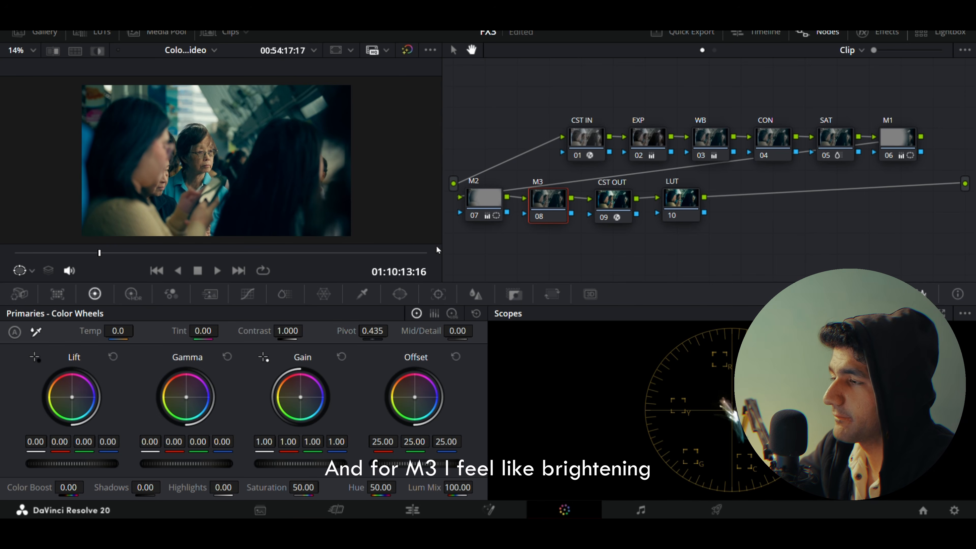
left_click(400, 294)
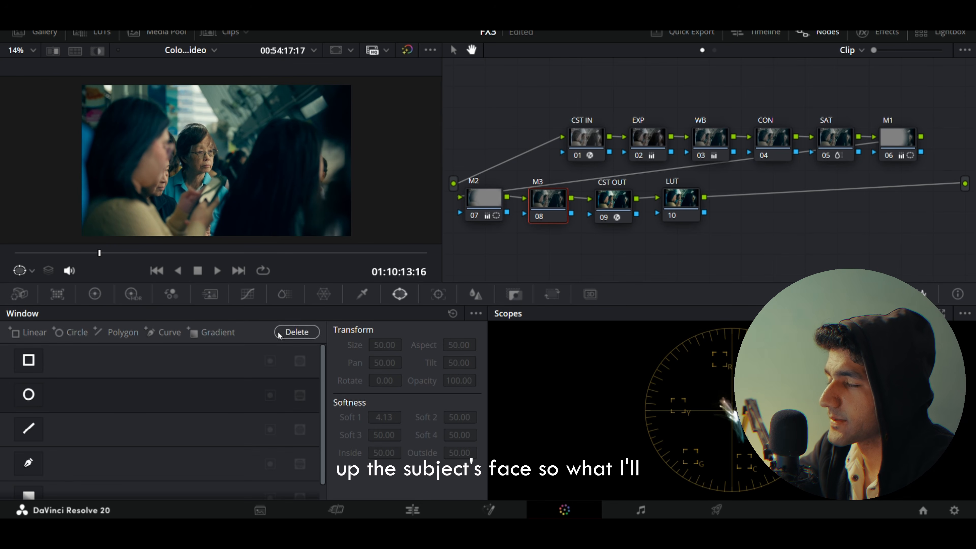
left_click(29, 394)
left_click_drag(246, 187, 200, 173)
left_click_drag(251, 153, 245, 155)
Step: Set the M3 node's Gamma to 0.03 and Lift to -0.02 on all channels, and toggle the node for comparison
left_click(95, 294)
left_click_drag(186, 464, 189, 463)
left_click_drag(94, 464, 90, 464)
key("ctrl+d")
key("ctrl+d")
key("ctrl+d")
key("ctrl+d")
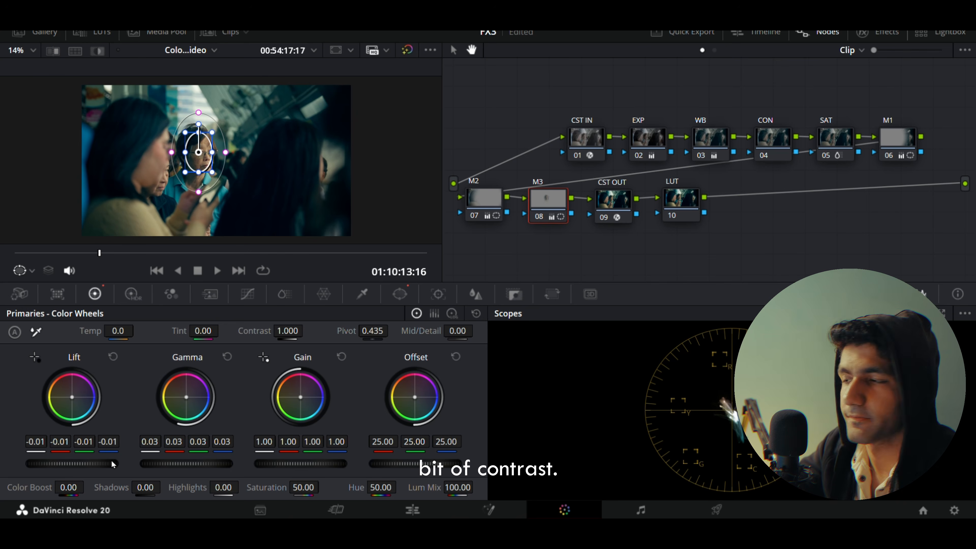
Step: Disable all nodes, and re-enable CST IN, CST OUT, EXP, WB, SAT, M1, M2 and M3 in sequence to review the grade
key("shift+d")
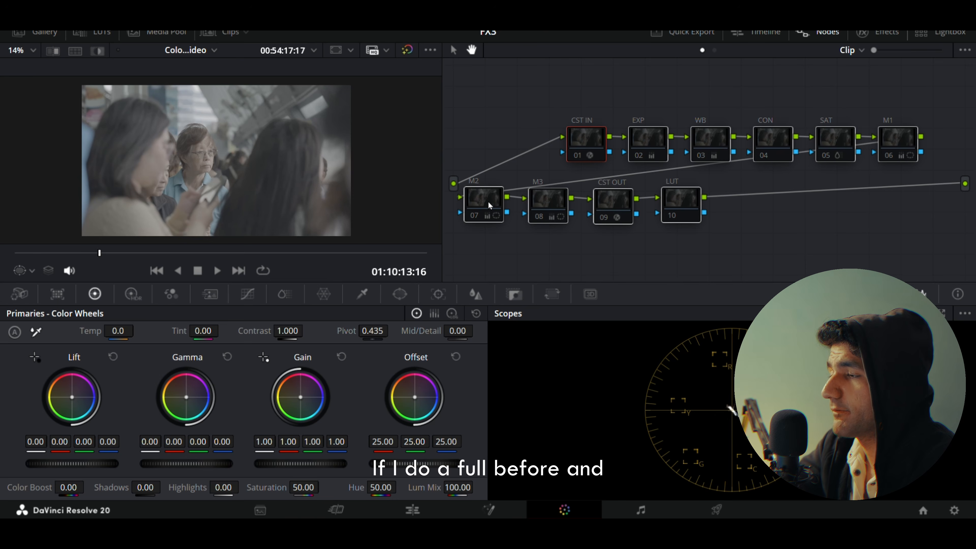
left_click(590, 142)
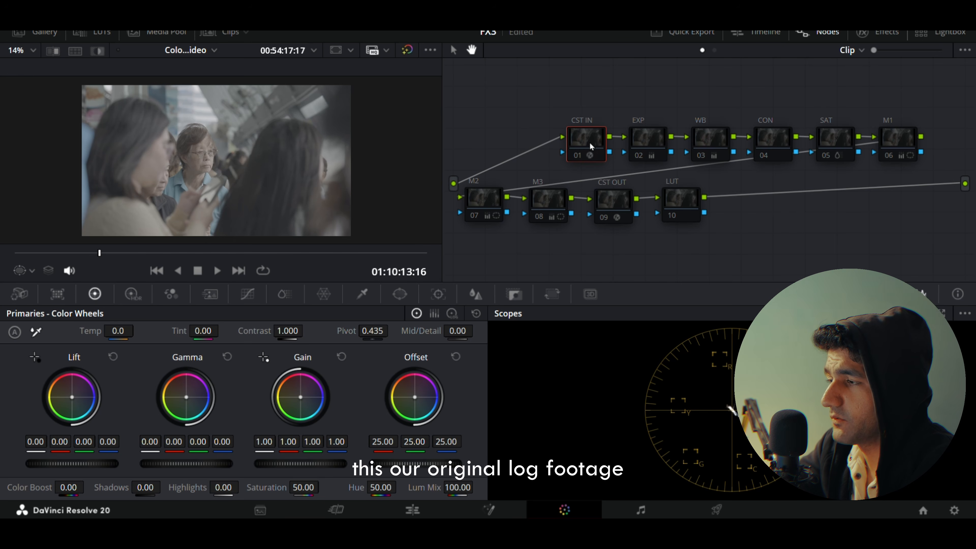
left_click(614, 201)
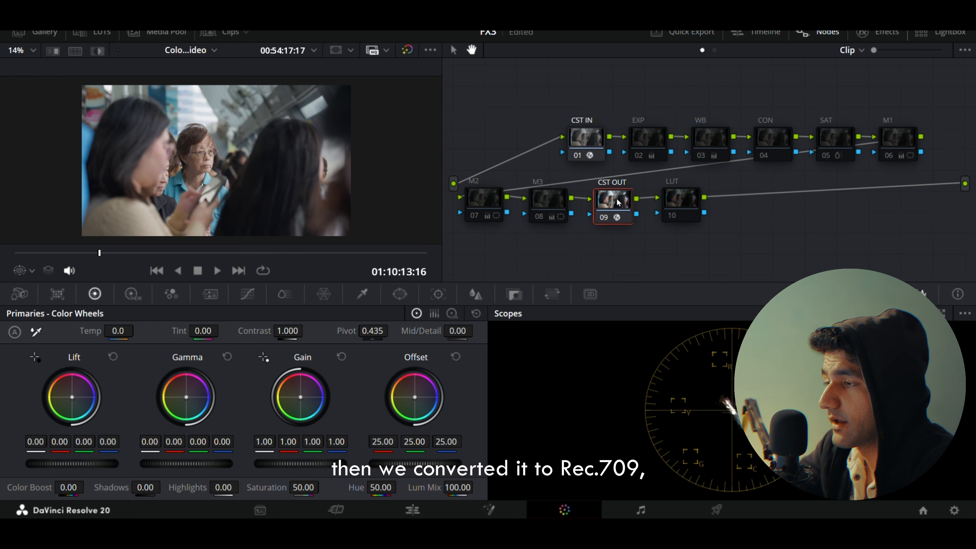
left_click(648, 141)
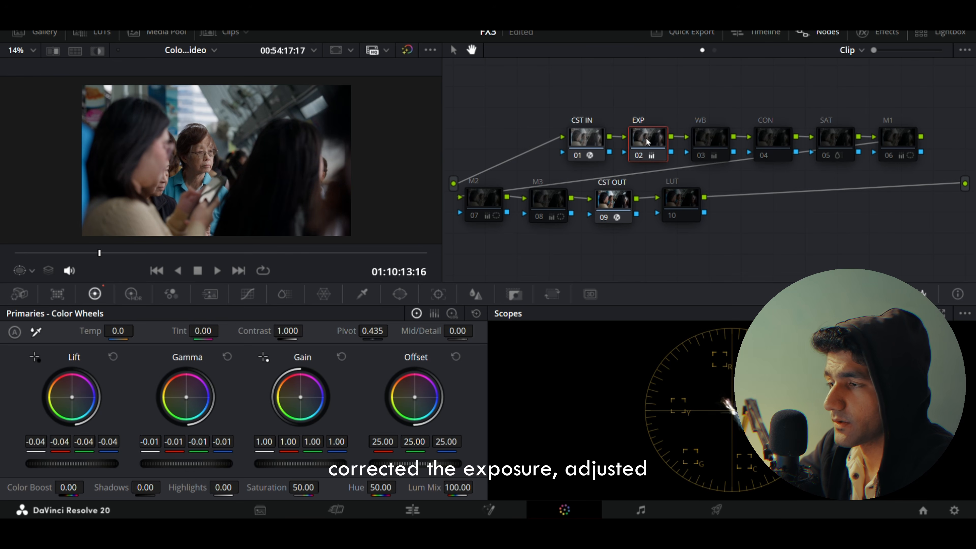
left_click(712, 140)
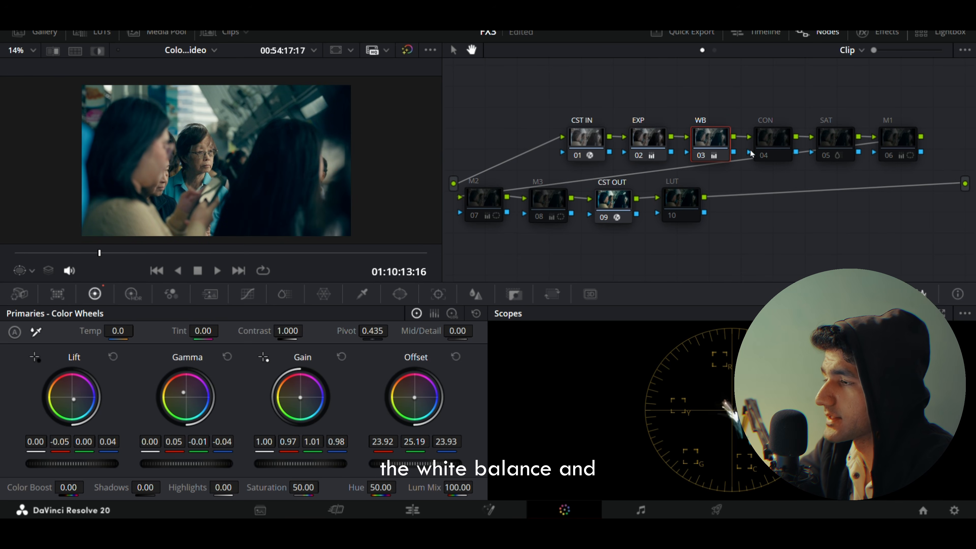
left_click(823, 142)
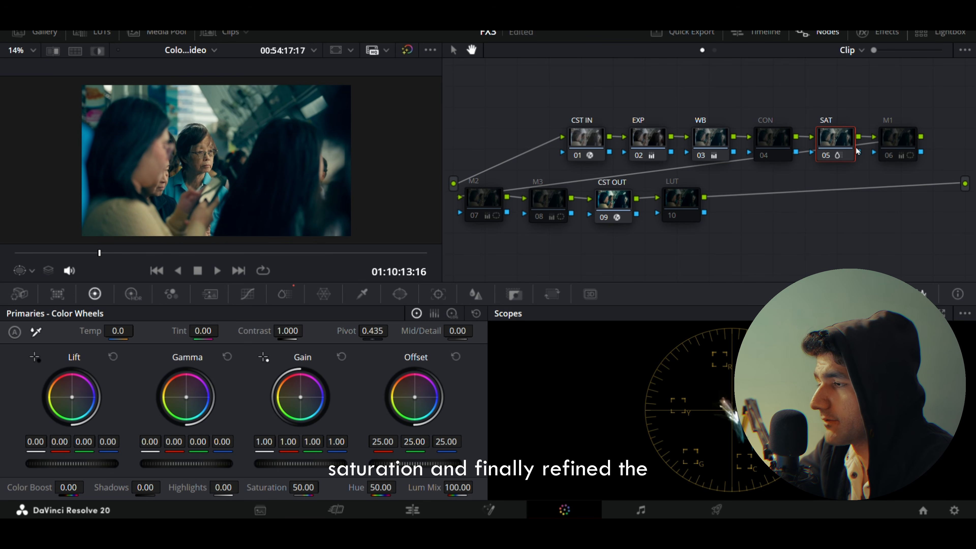
left_click(890, 140)
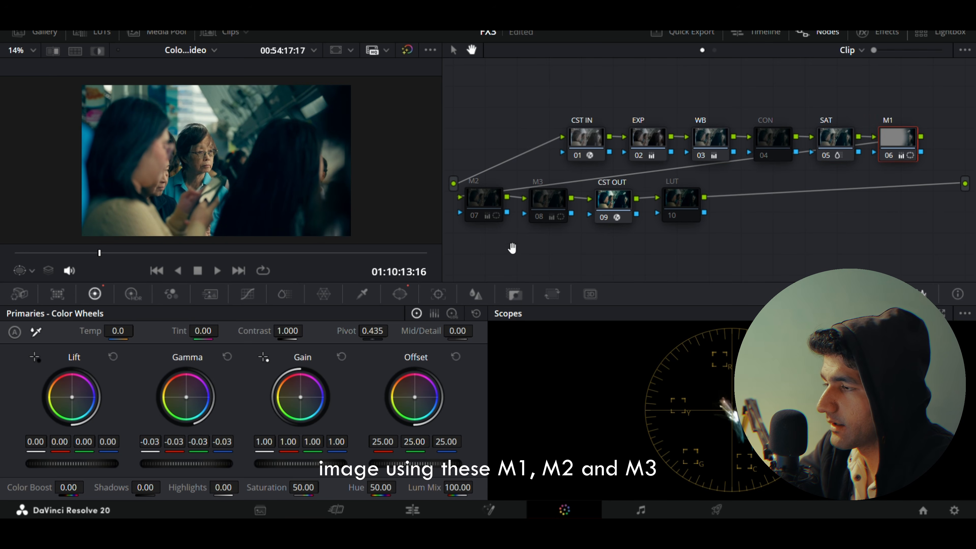
left_click(489, 199)
left_click(545, 205)
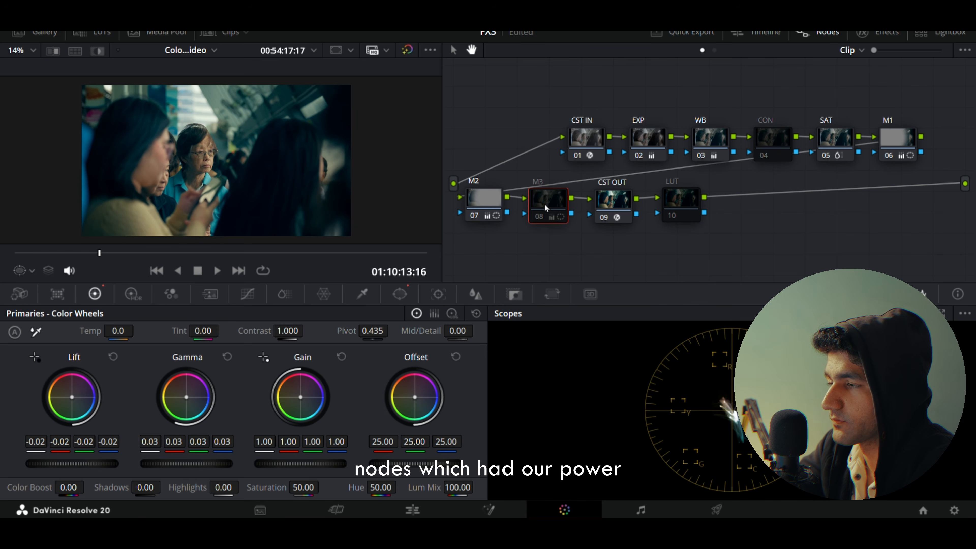